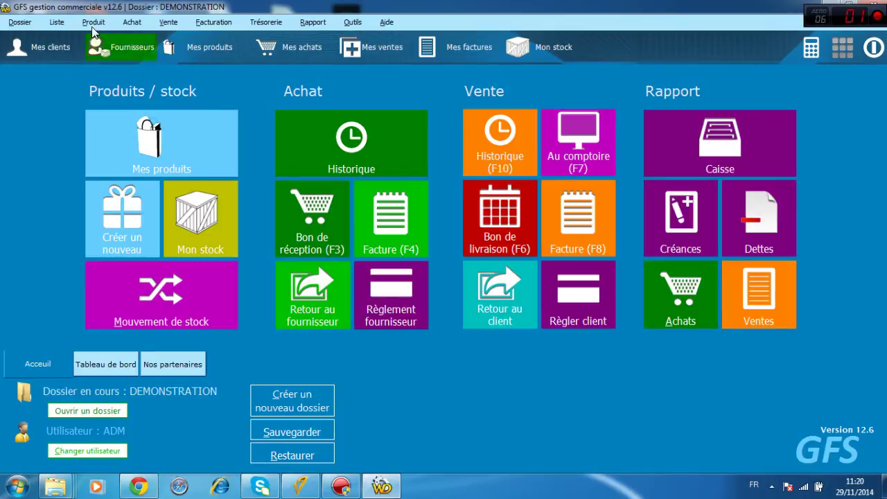
Open the client list and start a new client record with the name PCPARTENERS.
click(43, 53)
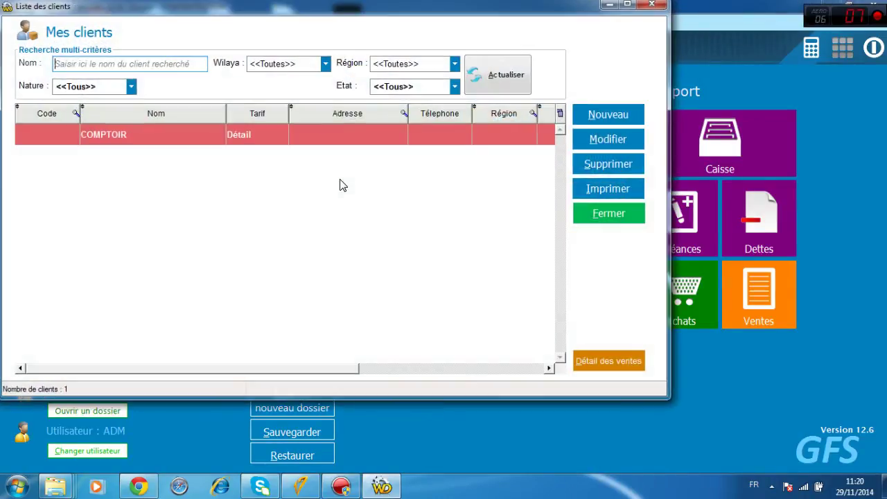
drag(272, 8, 309, 28)
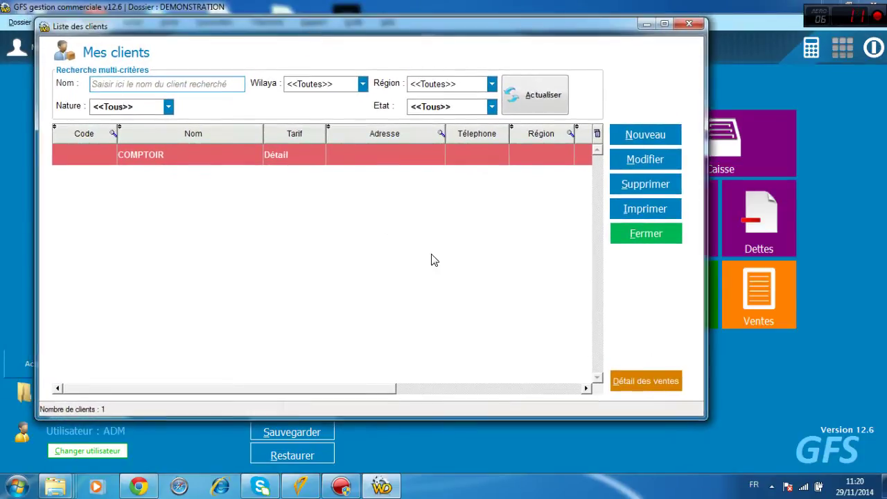
click(641, 136)
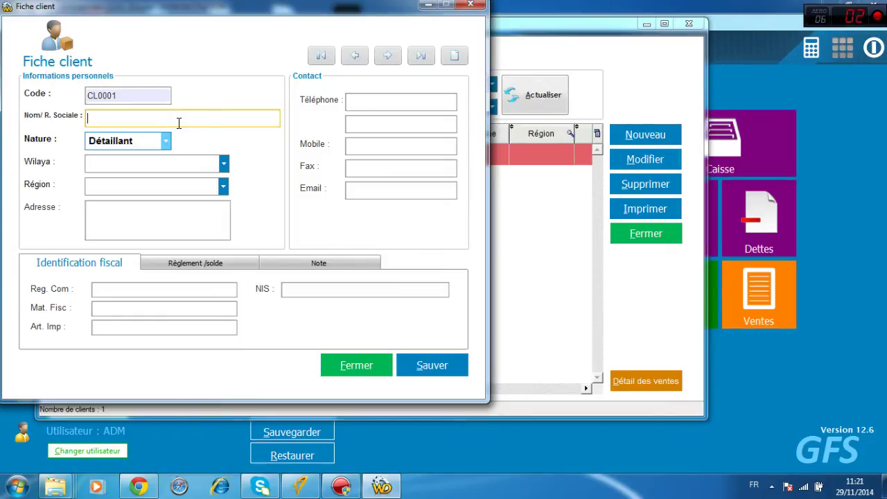
text(PCPARTENERS)
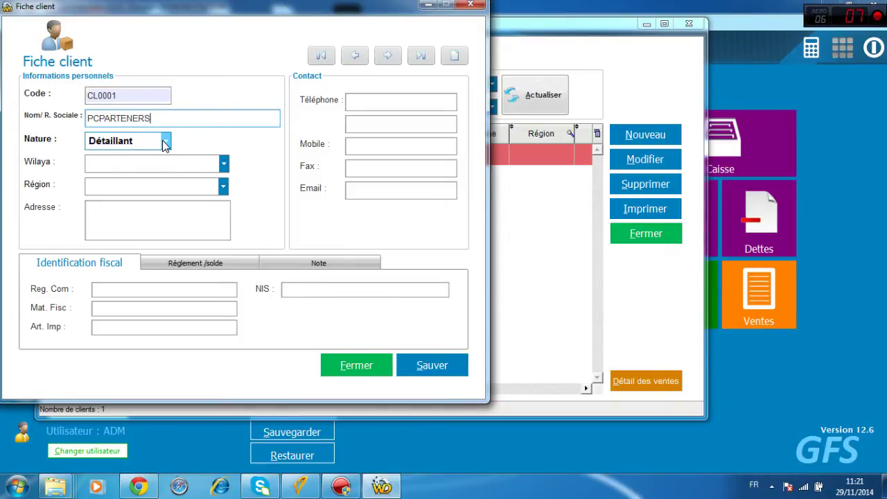
Keep the client's nature as Détaillant and fill in the client's address.
click(164, 141)
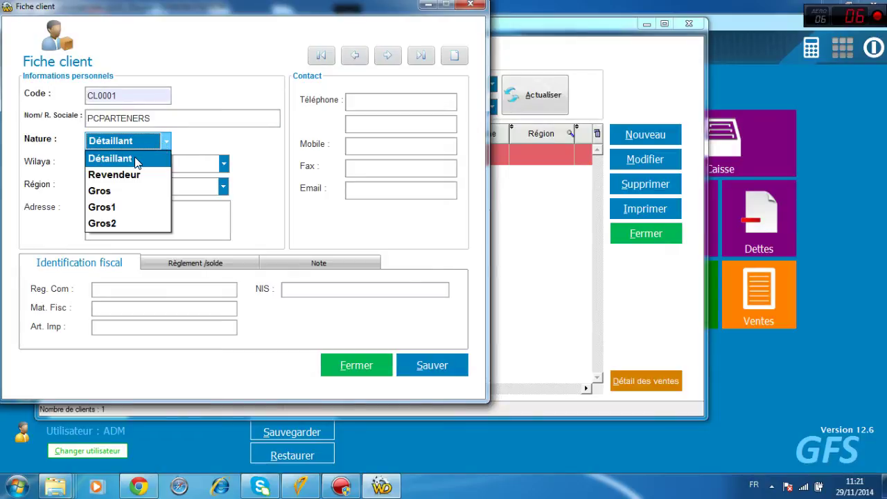
click(233, 140)
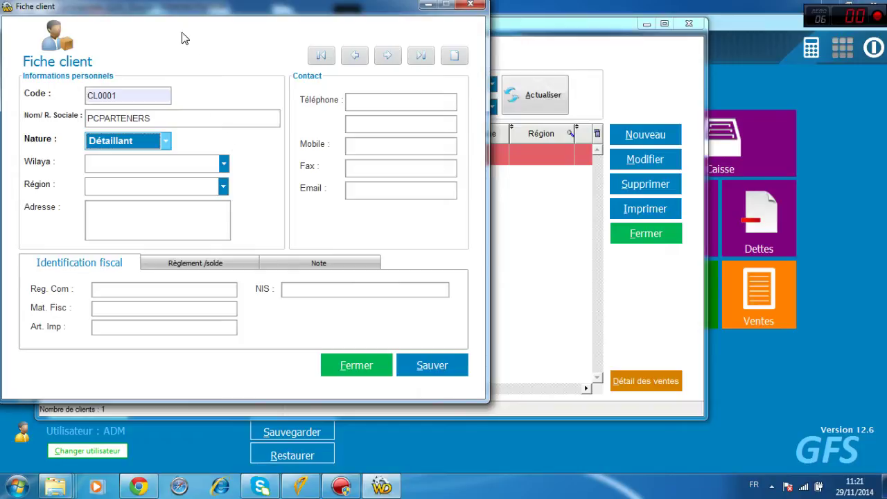
drag(173, 5, 234, 17)
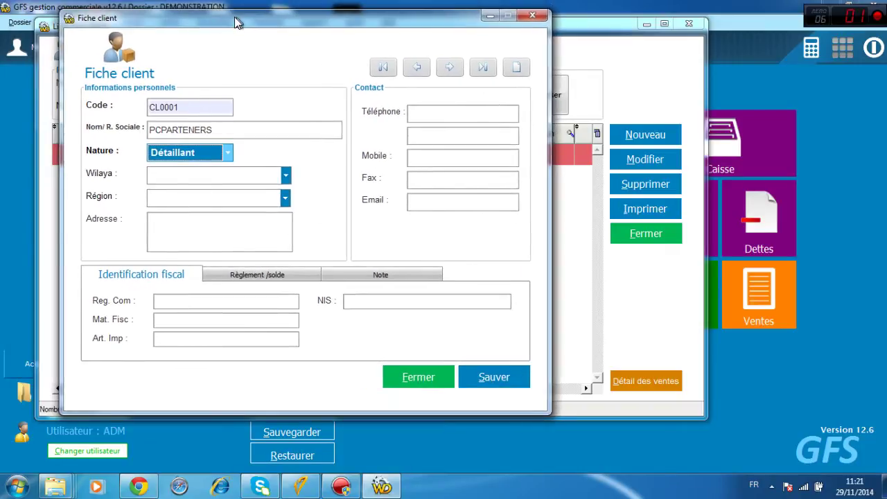
click(182, 174)
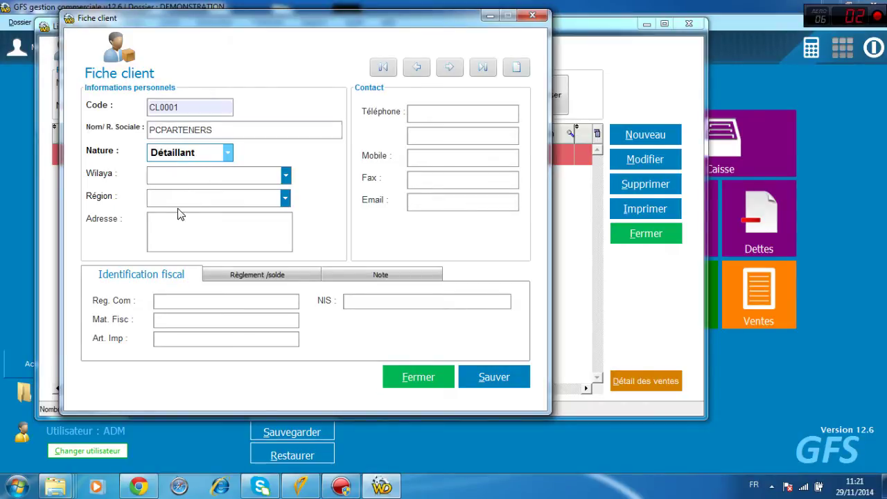
click(178, 197)
click(177, 175)
click(175, 220)
text(TIZI-OUZOU)
Go through the contact fields and the fiscal identification fields of the client record.
click(409, 118)
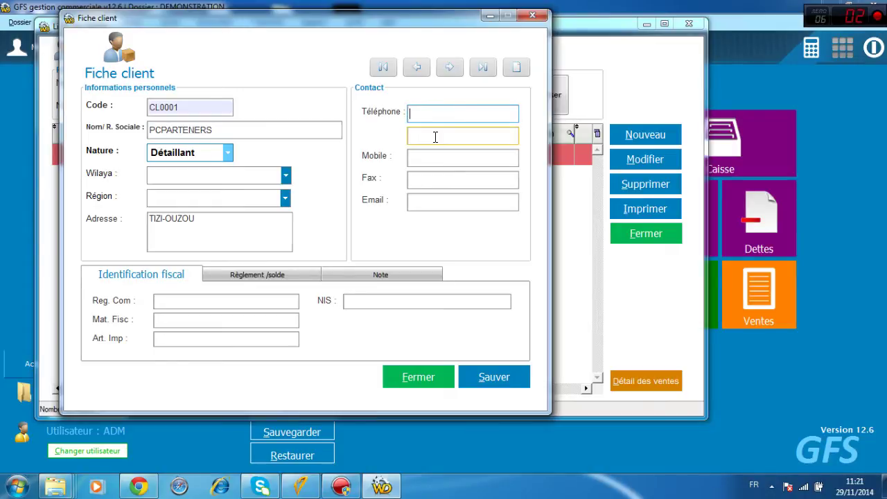
click(434, 138)
click(431, 156)
click(428, 178)
click(431, 202)
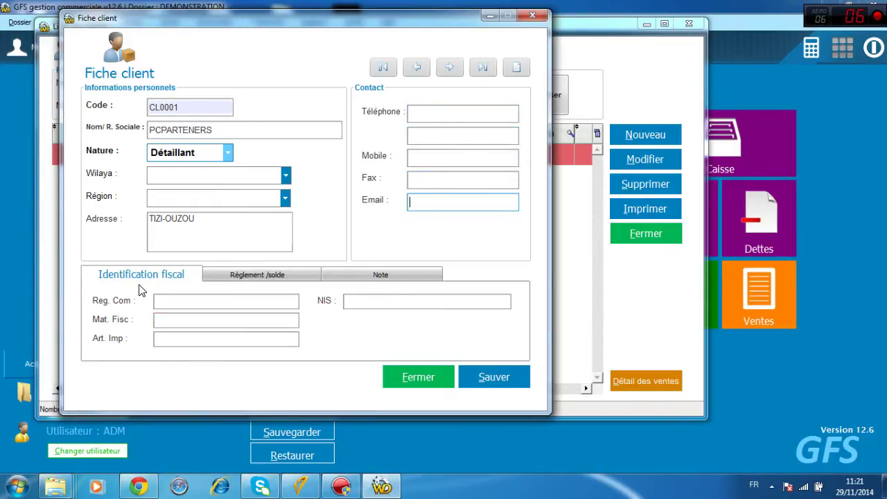
click(170, 321)
click(181, 300)
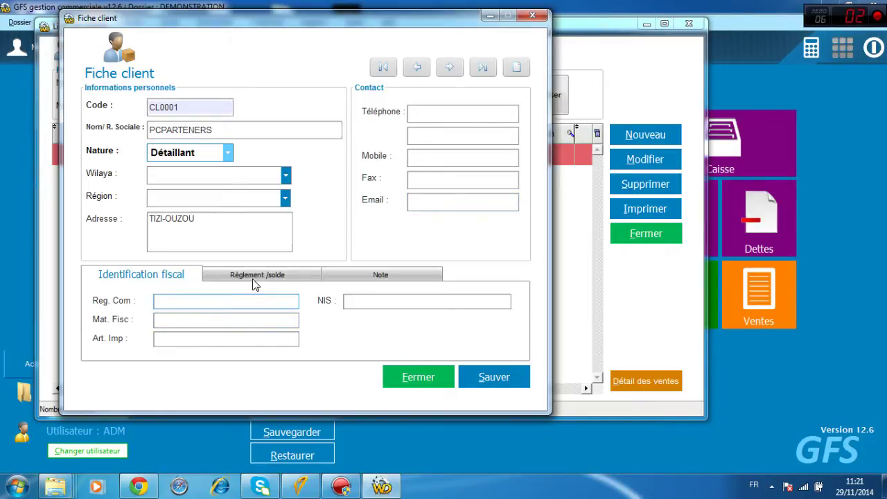
Set the client's initial balance to 10 000 in the settlement details, leaving the client unblocked.
click(279, 278)
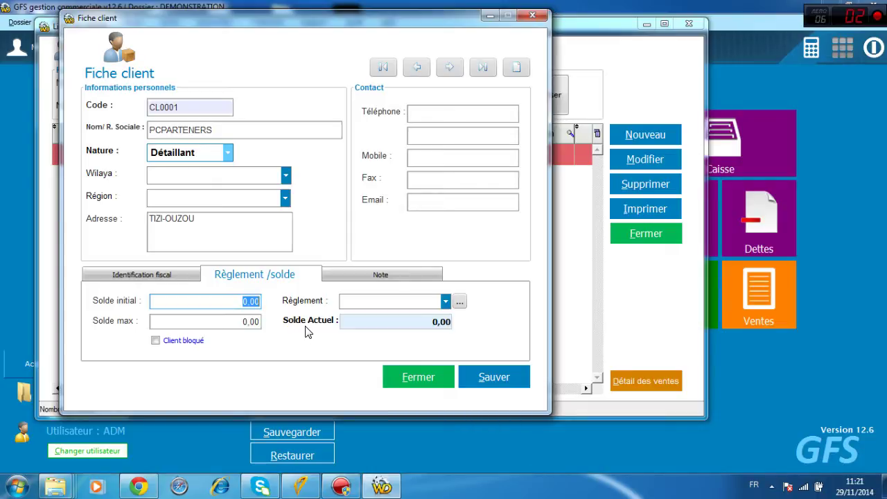
text(10 000)
key(Tab)
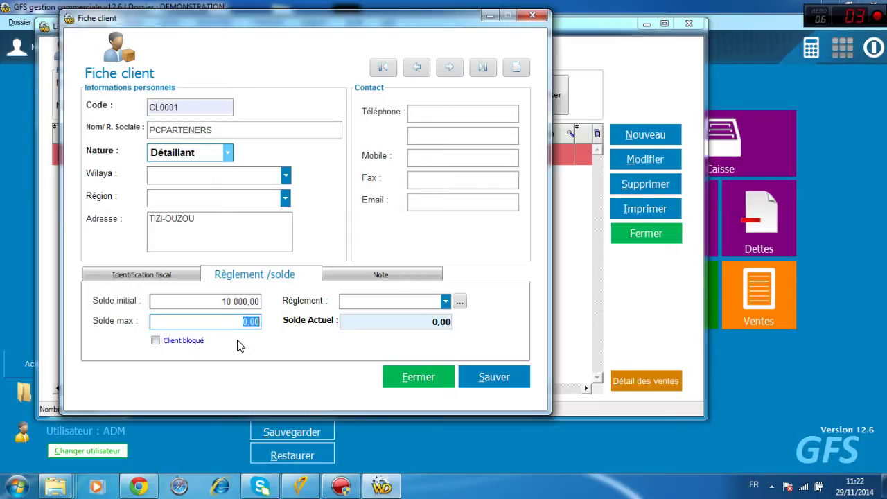
click(155, 343)
click(155, 342)
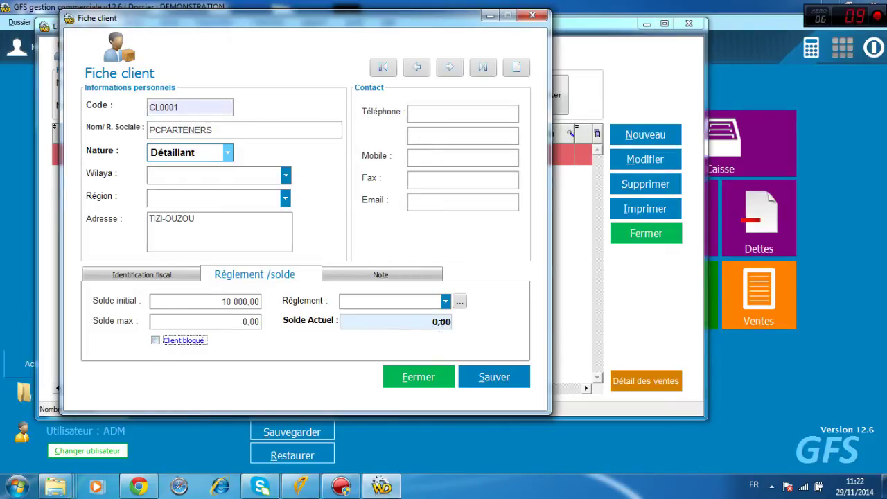
Choose Espèce as the client's payment method and view the list of available payment modes.
click(445, 302)
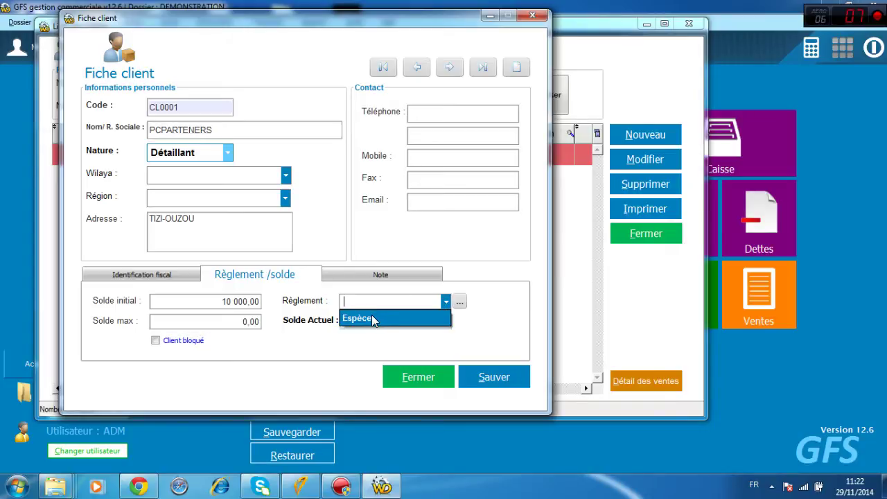
click(372, 318)
click(460, 302)
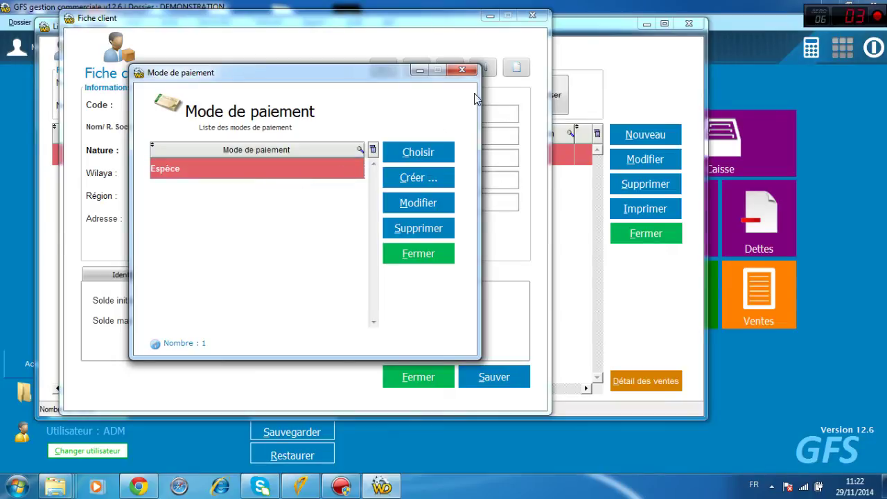
click(462, 70)
Look at the client's note area, save the new client record and close it.
click(390, 274)
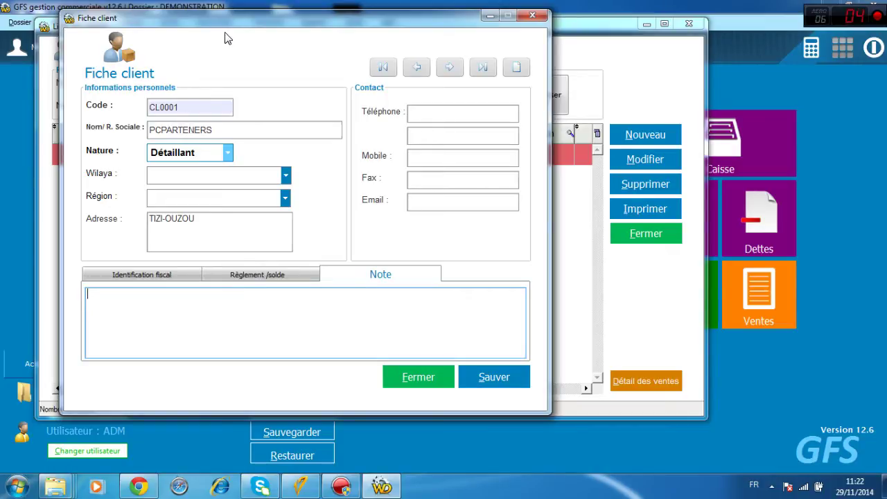
click(489, 378)
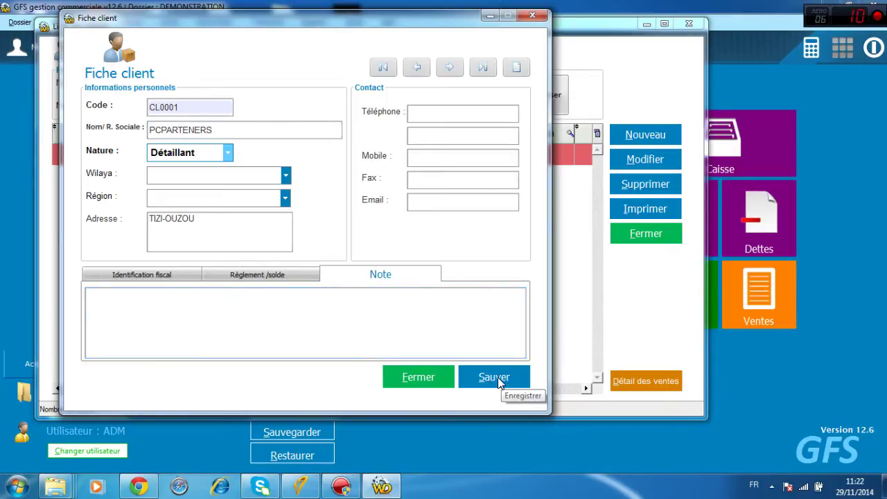
click(420, 378)
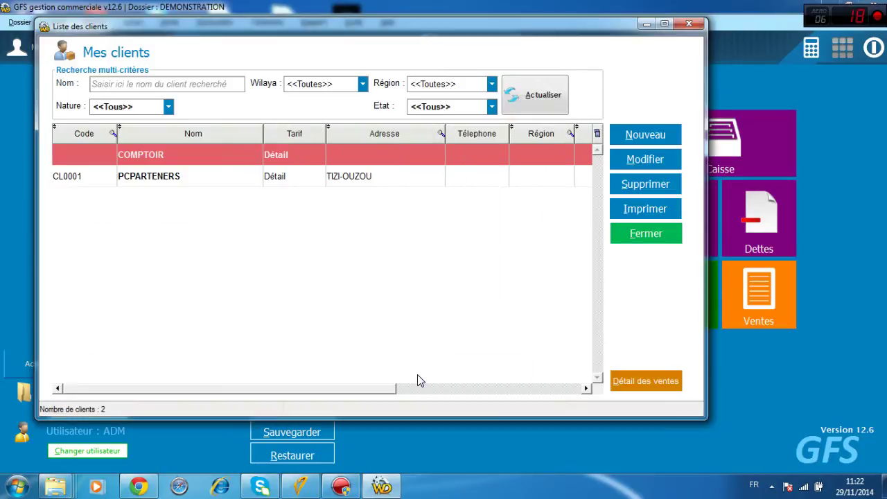
Open the PCPARTENERS record from the client list for review and close it.
click(179, 182)
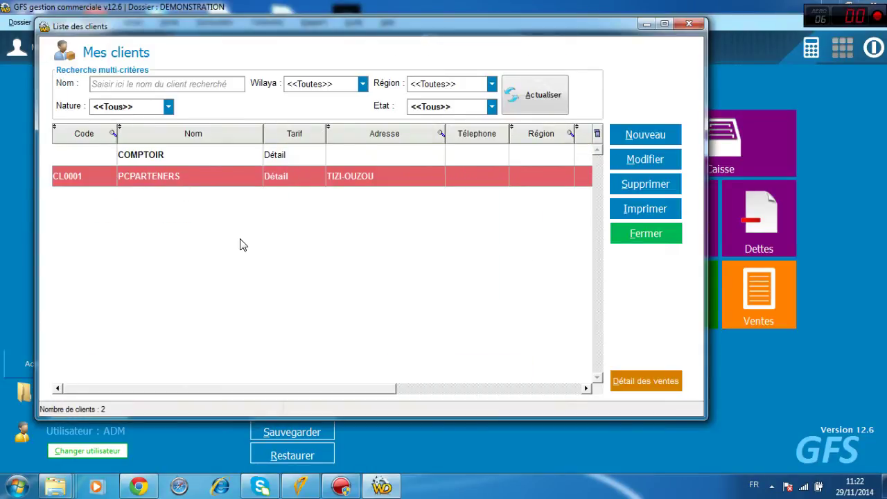
click(629, 160)
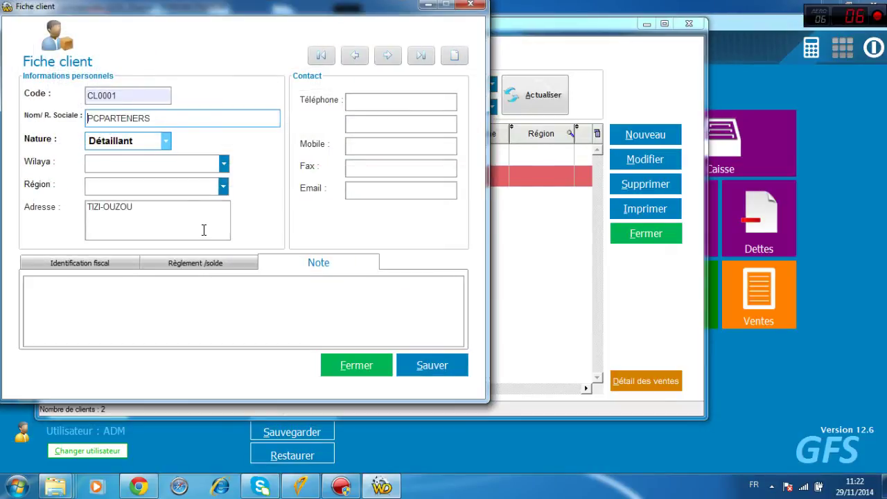
click(354, 369)
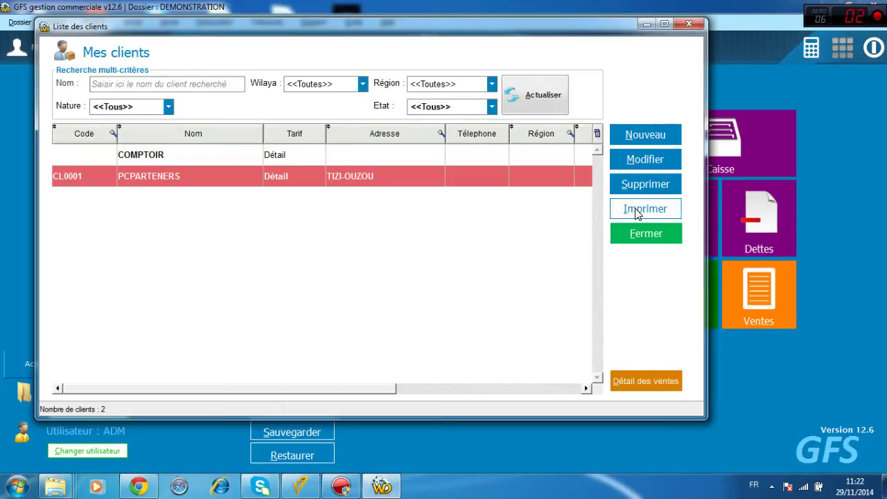
Examine the client list's search filters for name, wilaya, region, state and nature, and close the list.
click(166, 83)
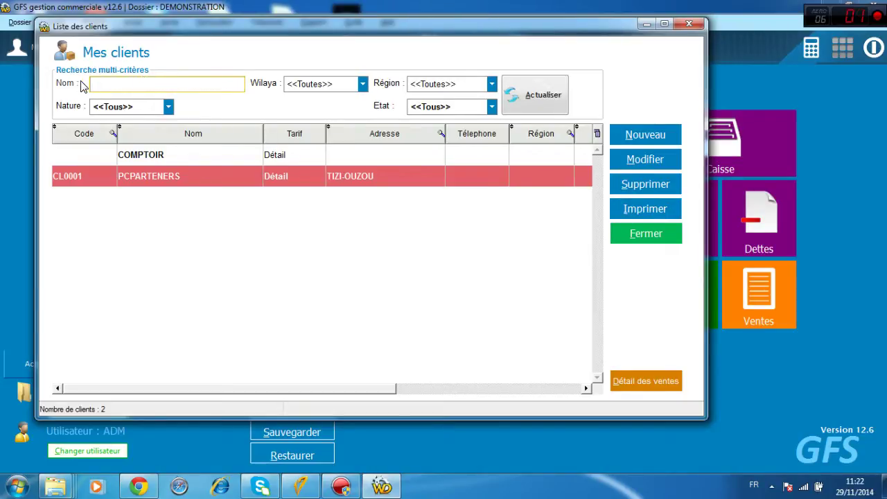
click(362, 84)
click(474, 86)
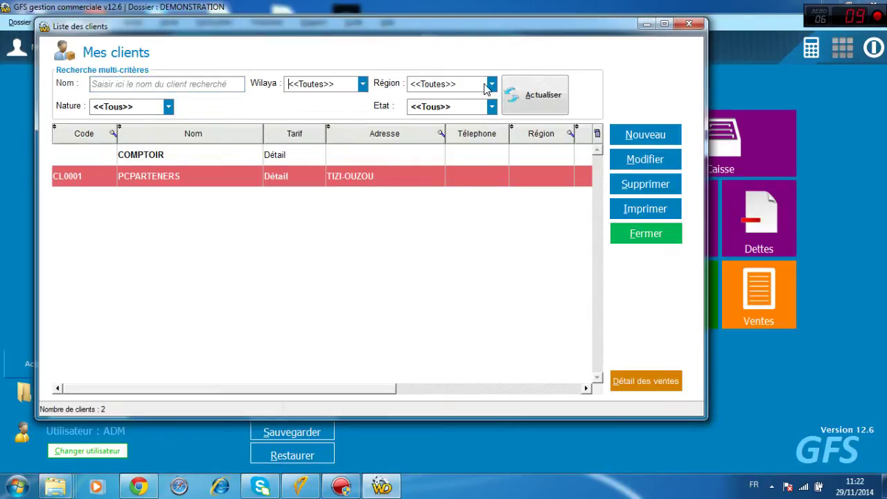
click(487, 88)
click(479, 97)
click(492, 107)
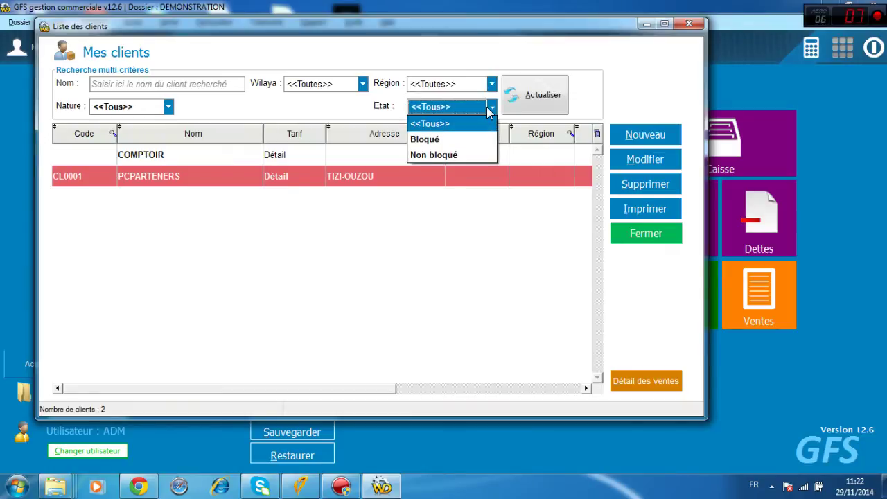
click(415, 255)
click(168, 107)
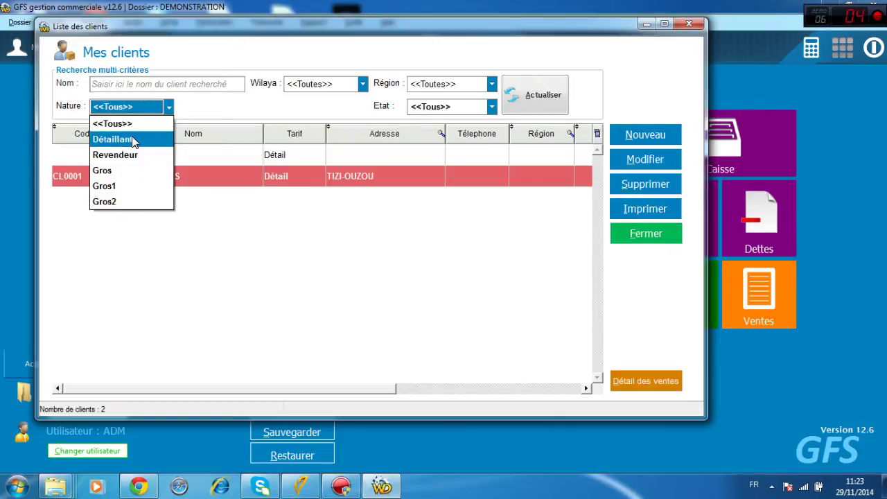
click(451, 278)
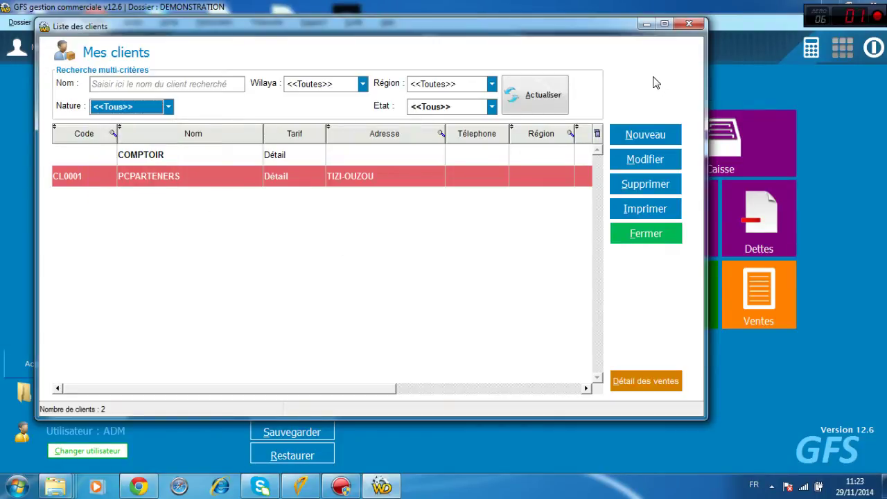
click(640, 233)
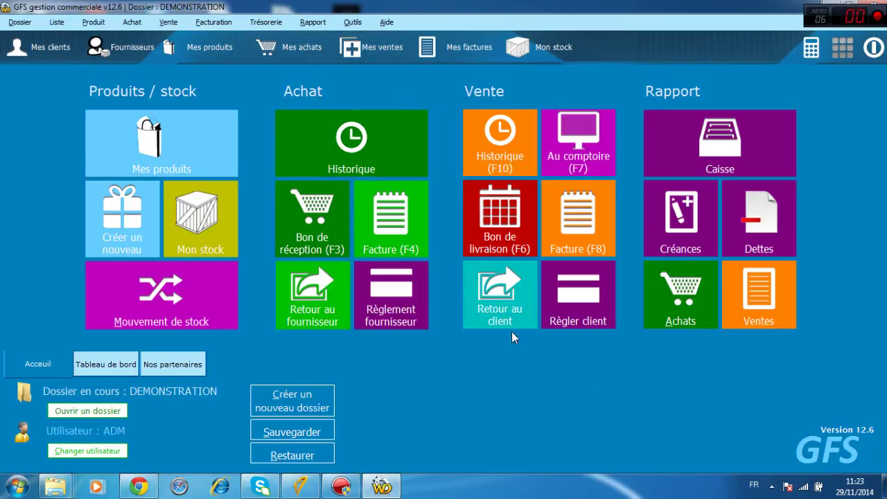
Open the product list and start a new product record with the designation ECRAN SUMSUNG 19".
click(188, 143)
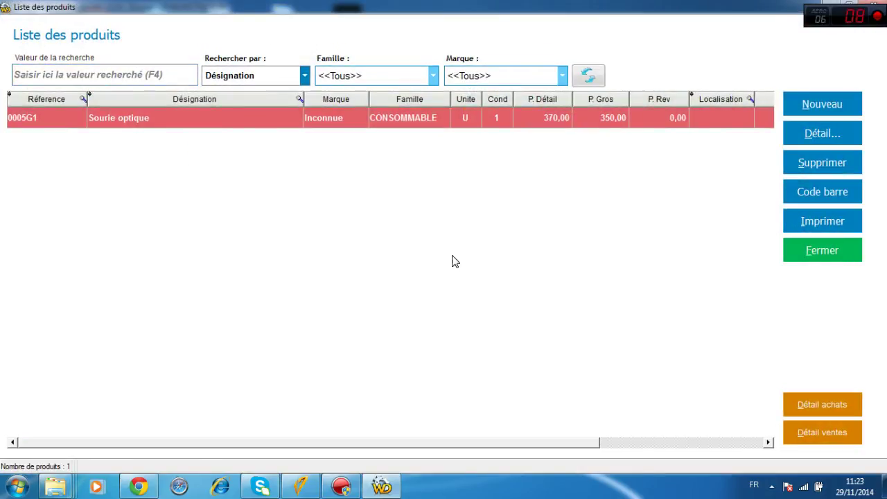
click(804, 104)
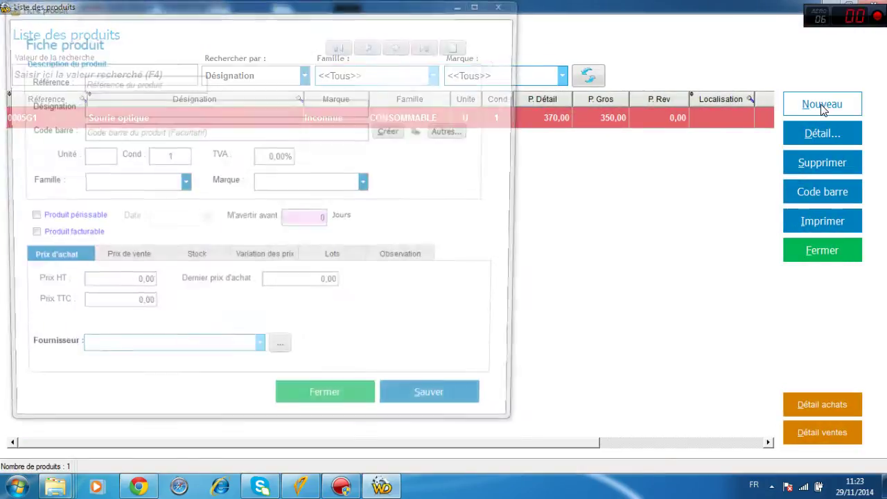
drag(198, 9, 317, 56)
click(236, 145)
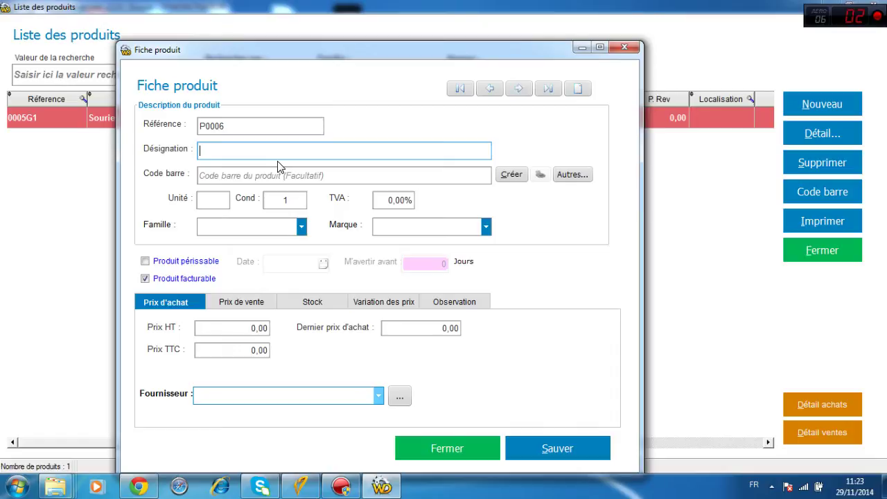
text(ECRAN SUMSUNG 19)
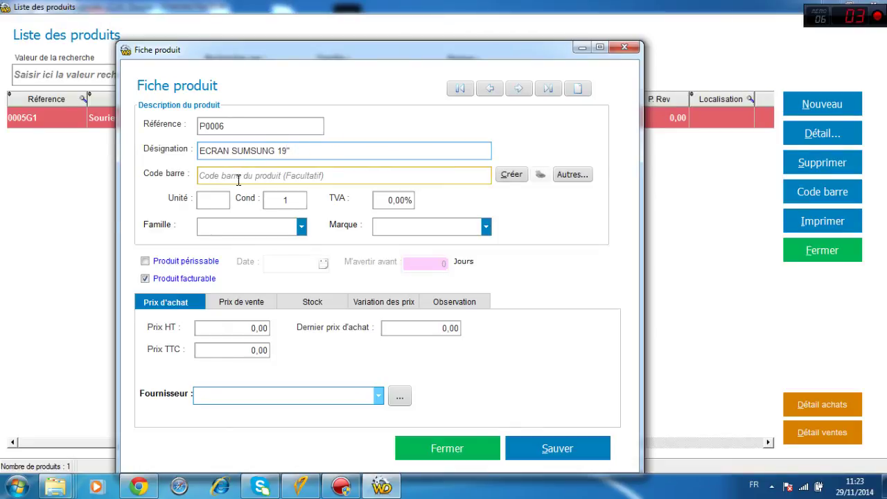
Set the product's unit to U, its family to CONSOMMABLE and its brand to SUMSUNG.
click(213, 200)
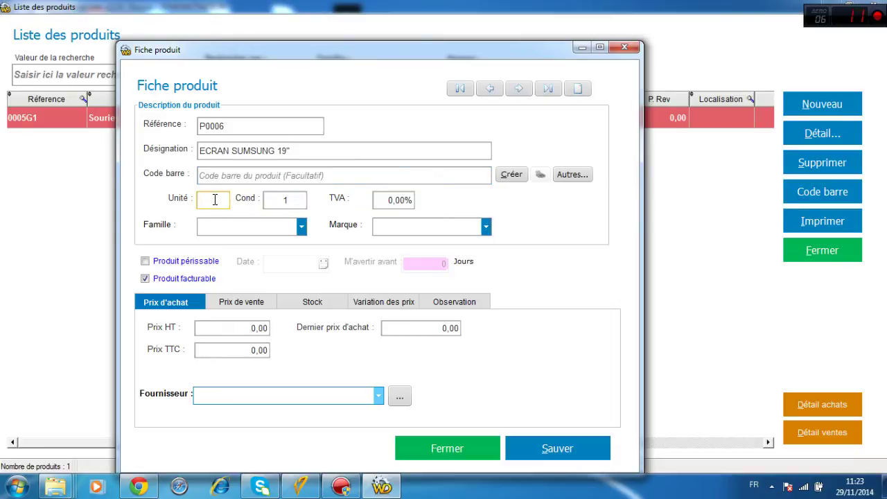
text(U)
click(301, 226)
click(271, 244)
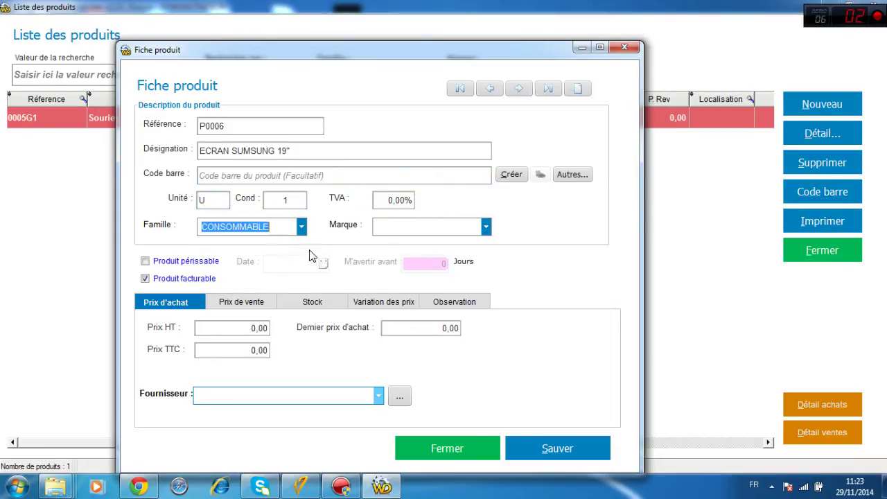
click(421, 226)
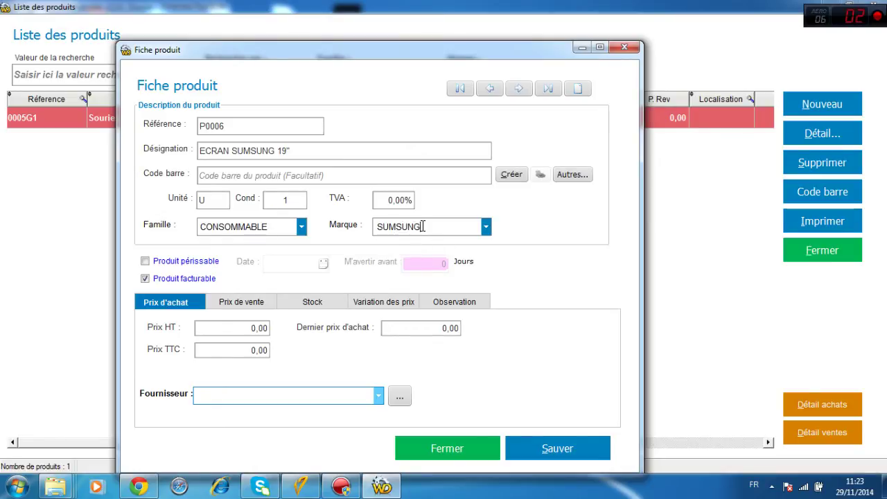
Set the product's purchase price HT to 8000 and its Détail selling price HT to 12000.
click(246, 328)
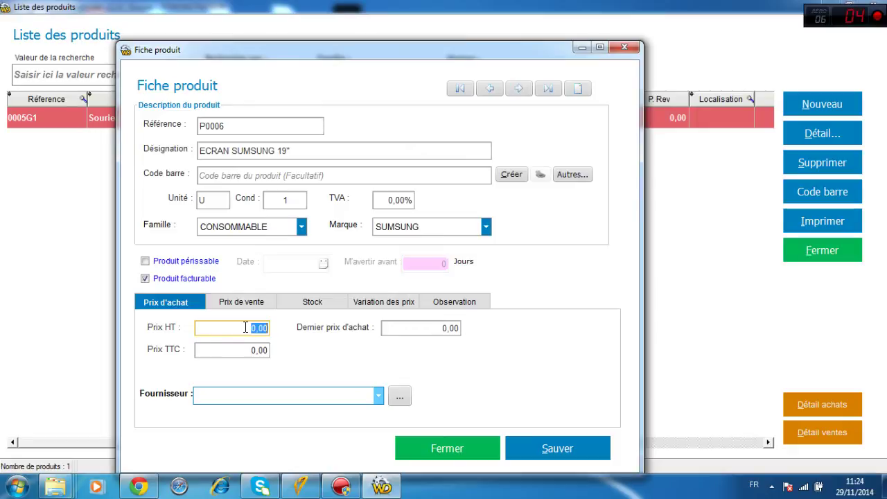
text(8000)
click(243, 303)
click(303, 341)
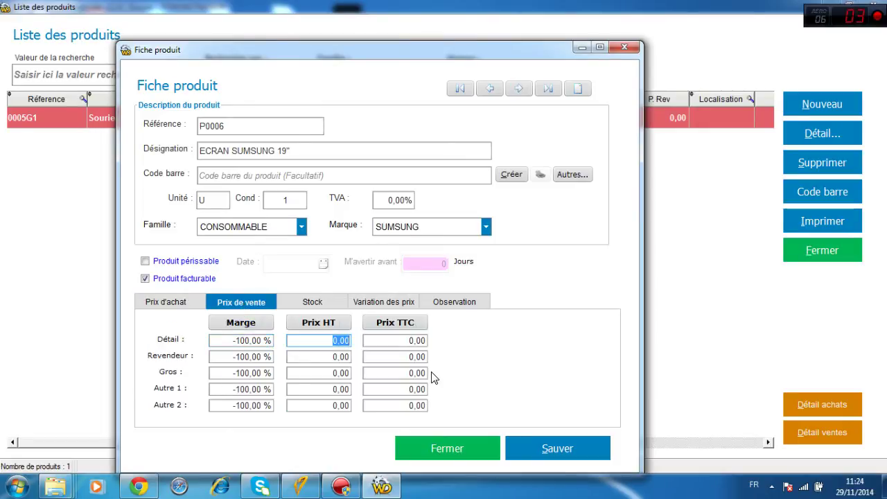
text(12000)
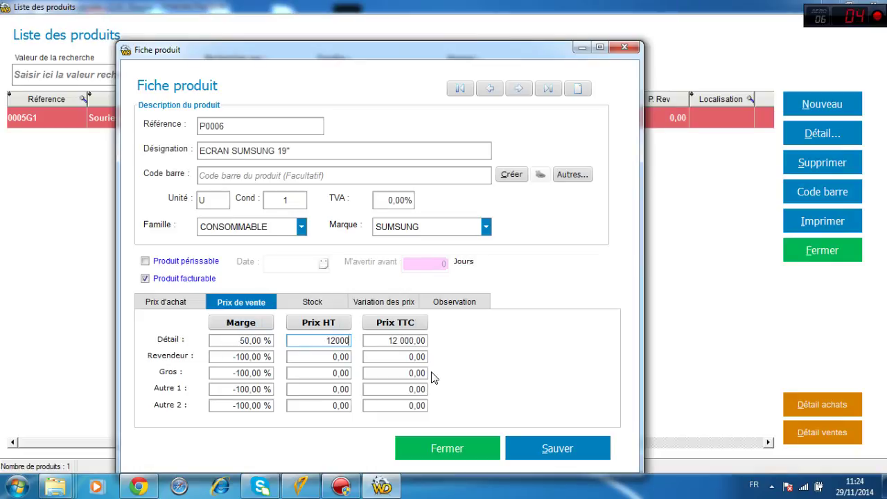
Set the product's Gros selling price HT to 11000, then save and close the record.
click(323, 375)
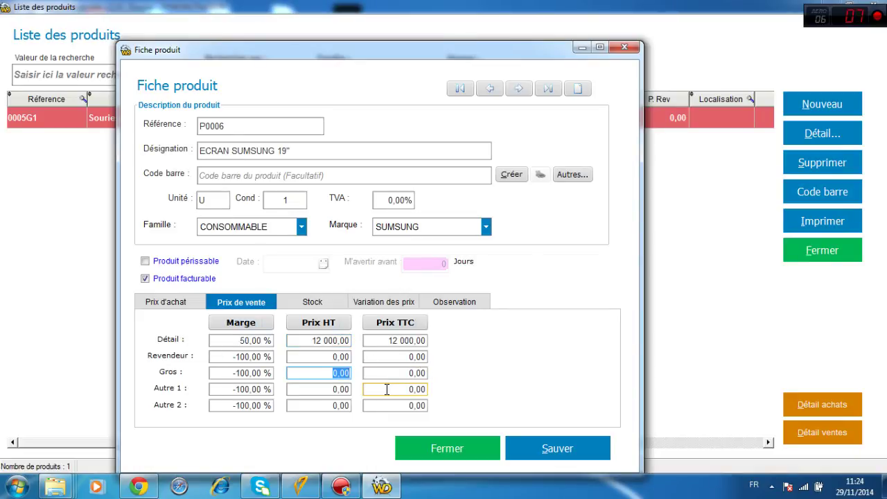
text(11000)
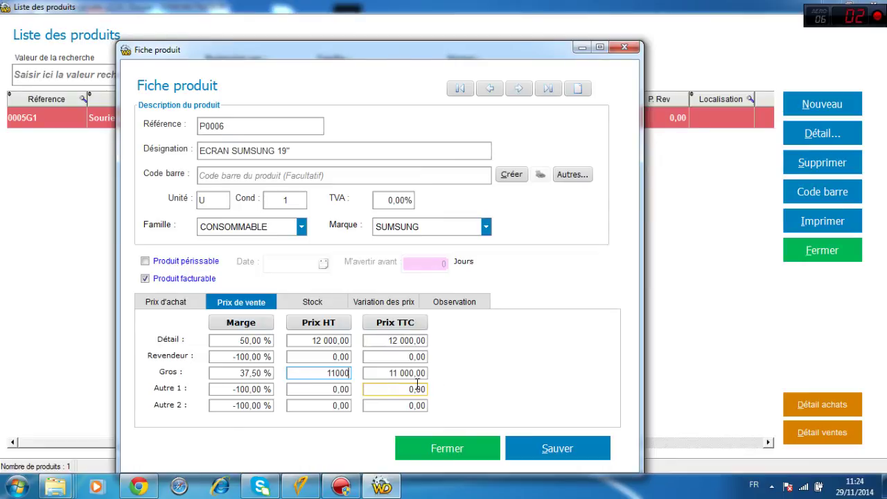
click(555, 449)
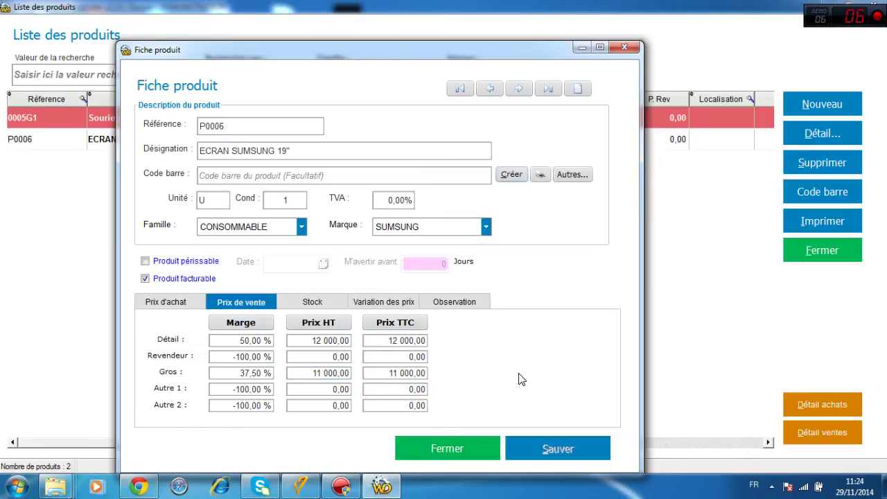
click(452, 447)
Reopen the ECRAN SUMSUNG 19" record from the product list and save it with an initial stock of 10.
click(432, 139)
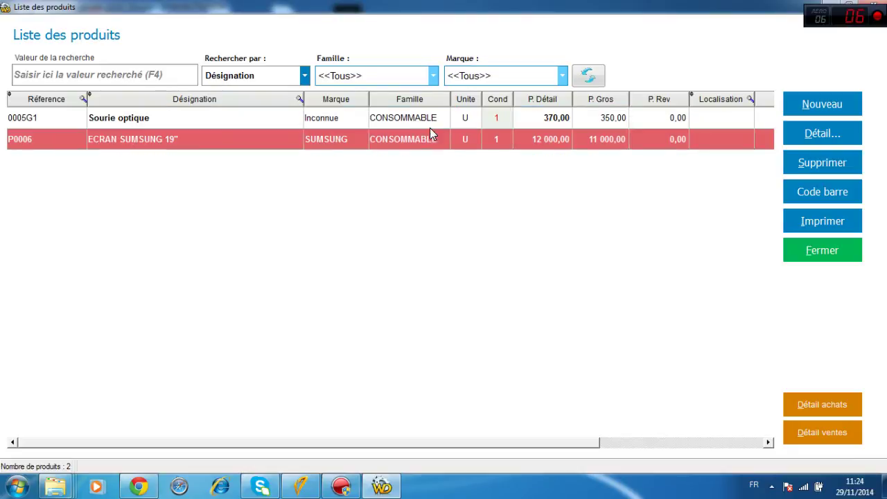
click(430, 123)
click(388, 143)
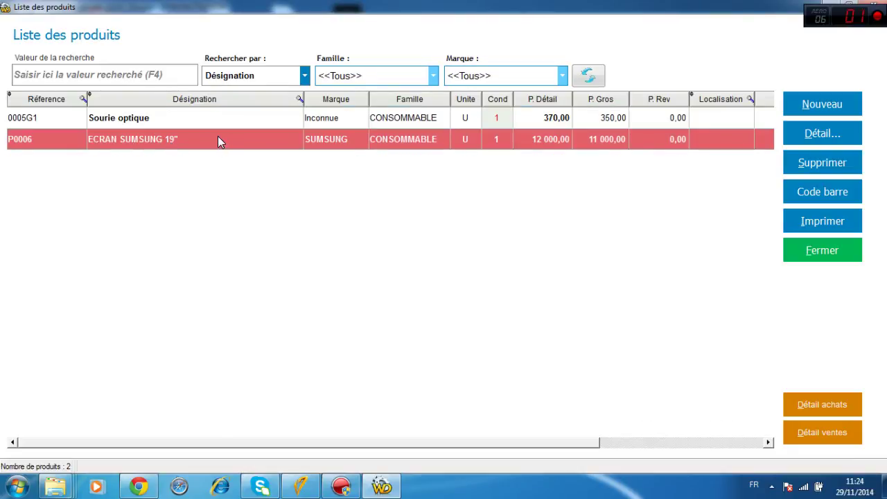
click(797, 136)
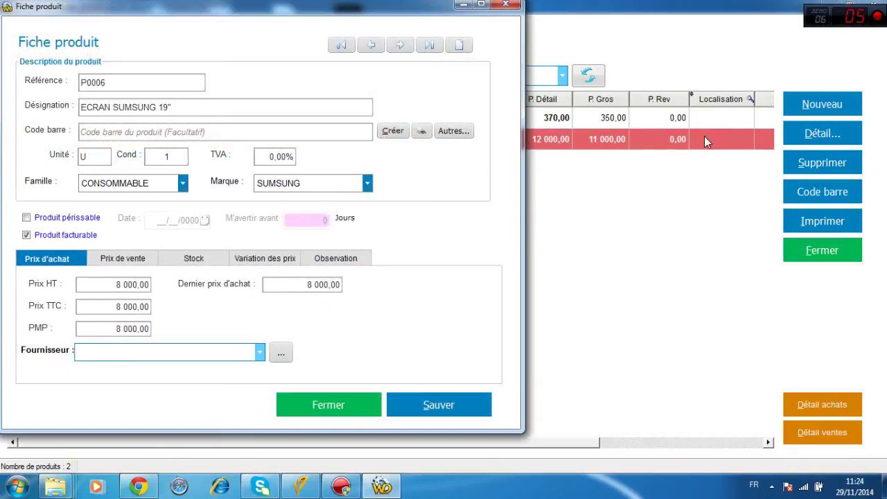
click(194, 257)
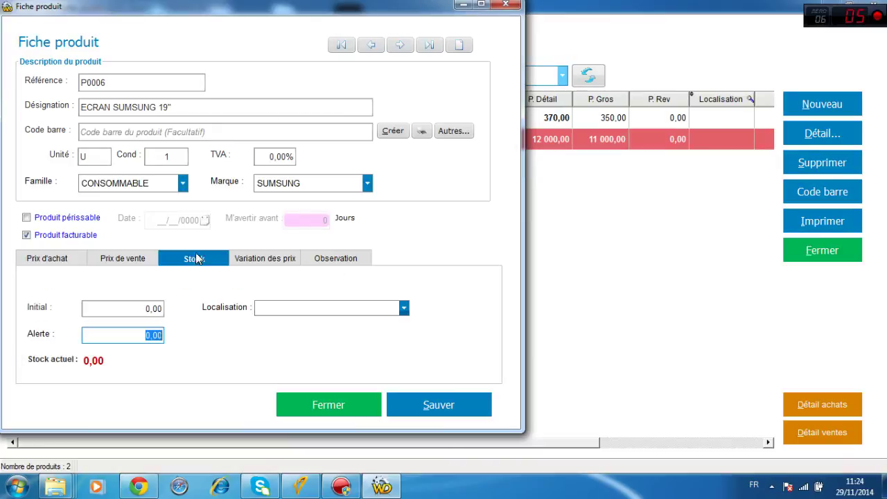
click(134, 307)
text(10)
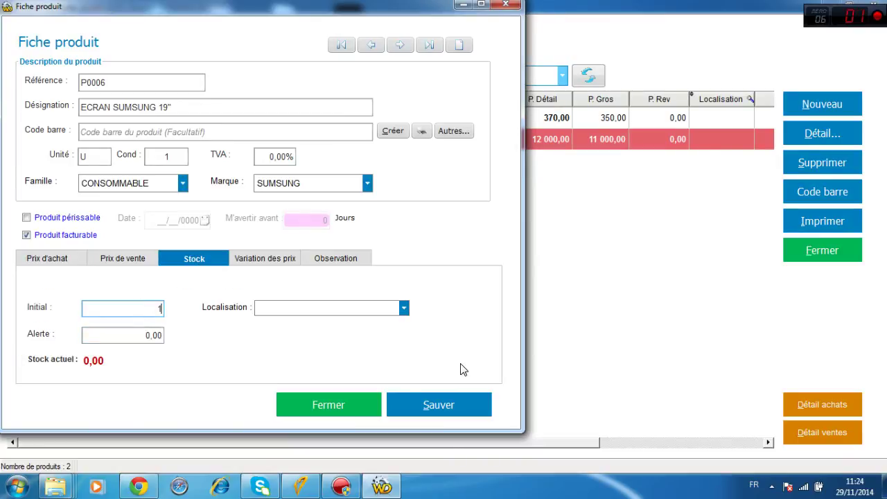
click(439, 405)
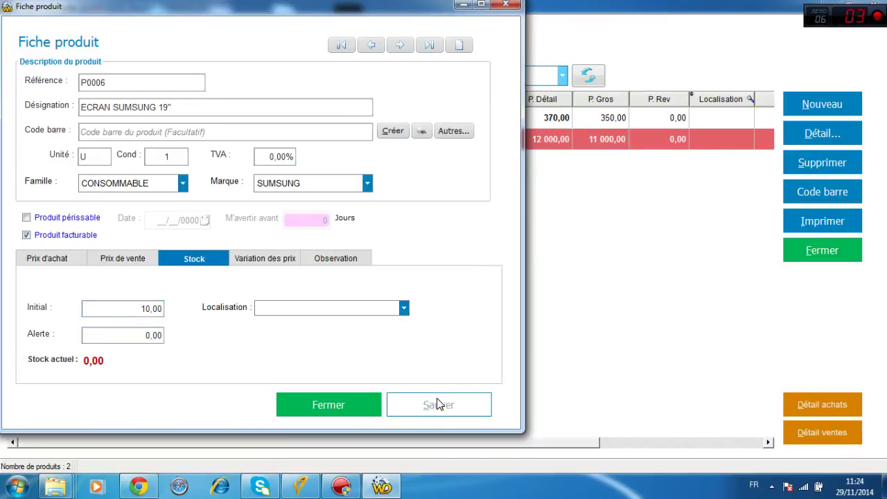
click(349, 405)
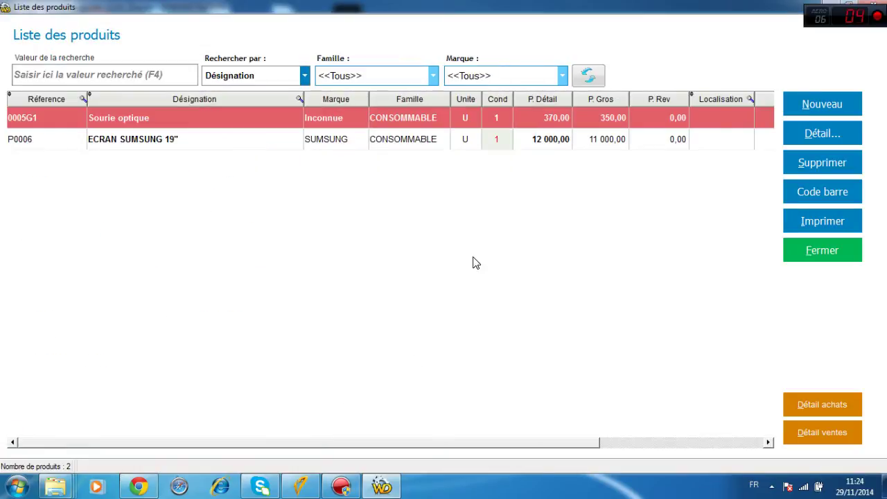
Close the product list and start a new delivery note (Bon de livraison) for the client PCPARTENERS.
click(402, 143)
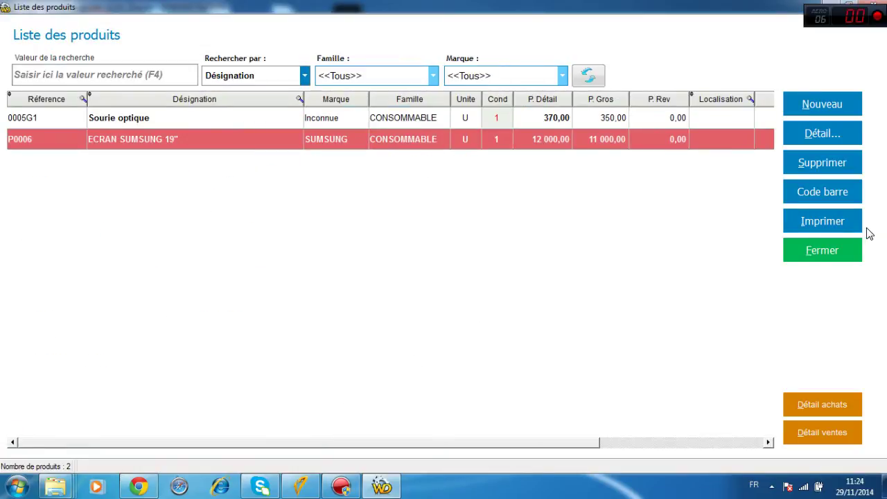
click(824, 251)
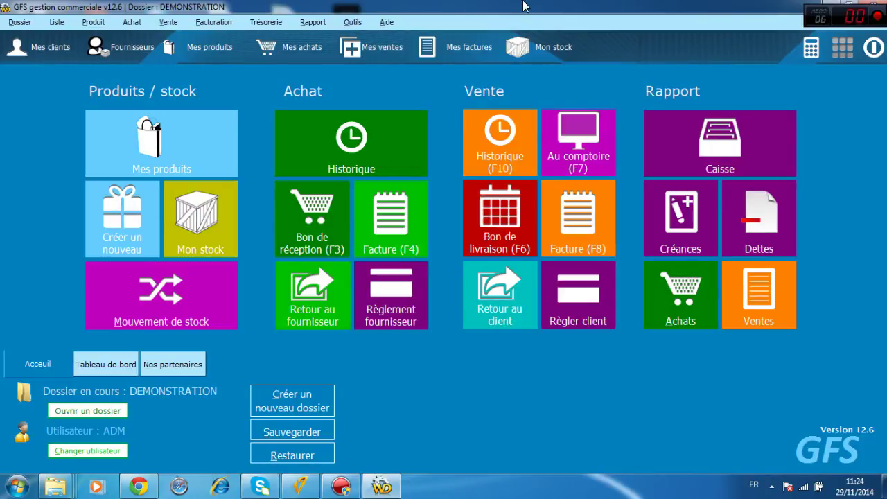
click(502, 219)
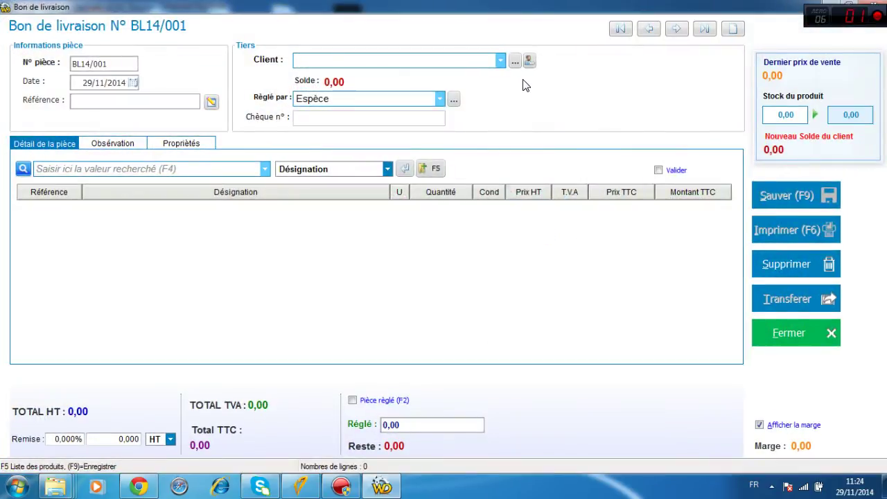
click(501, 61)
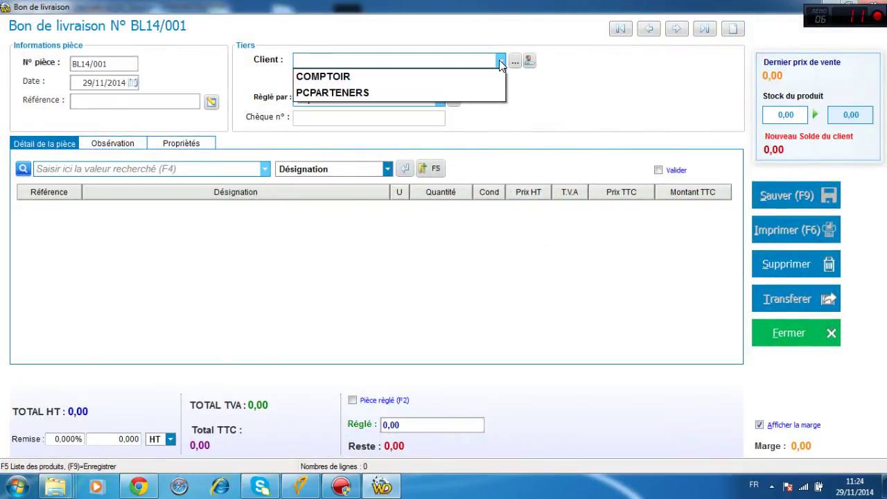
click(401, 93)
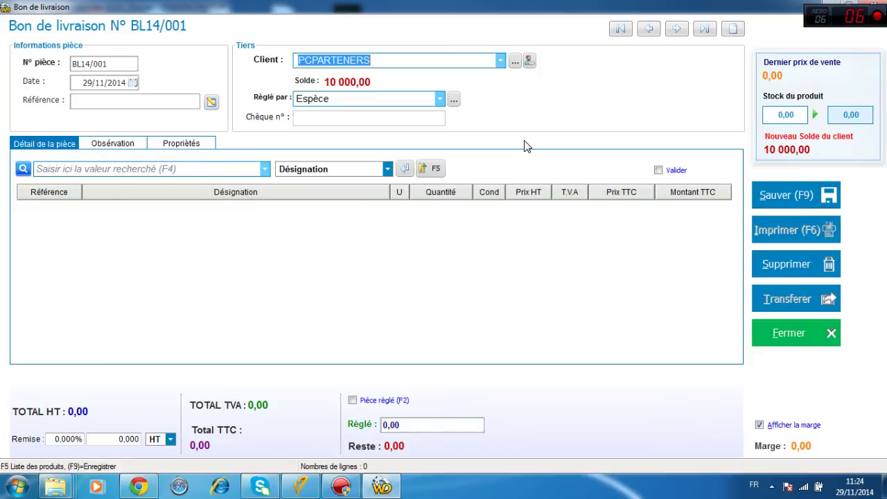
Open the client selection list from the delivery note for review and close it without choosing a client.
click(515, 62)
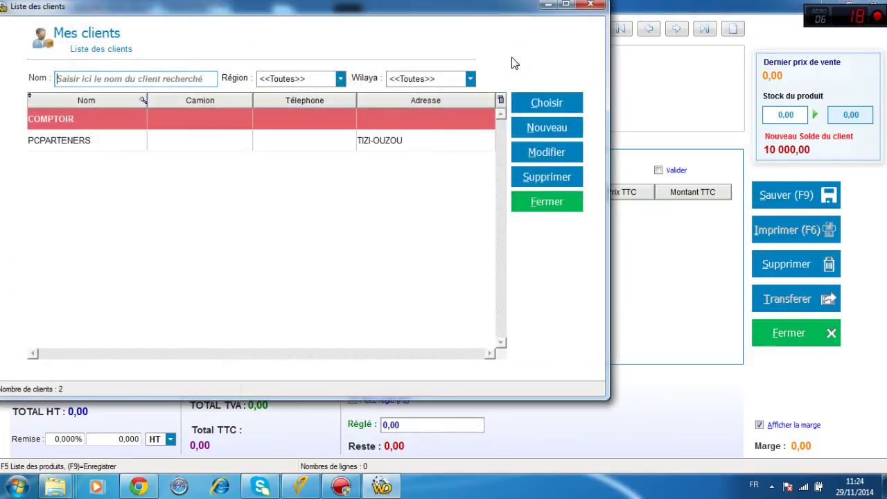
click(234, 142)
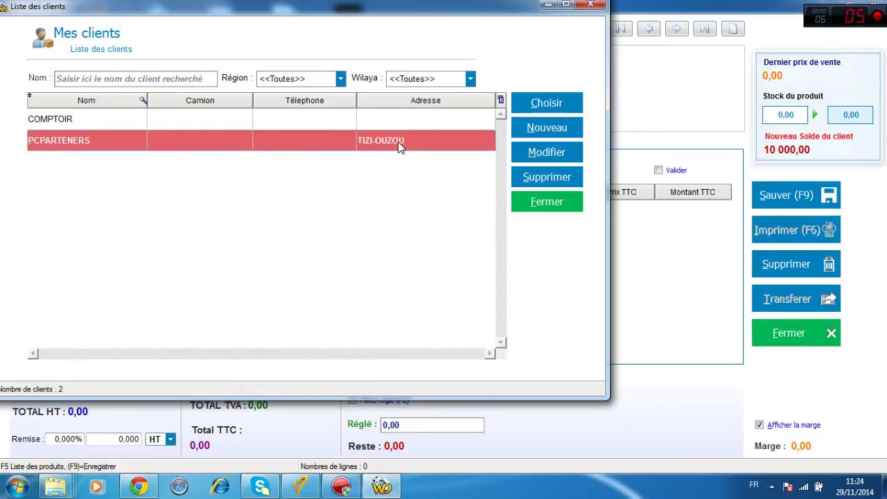
click(554, 203)
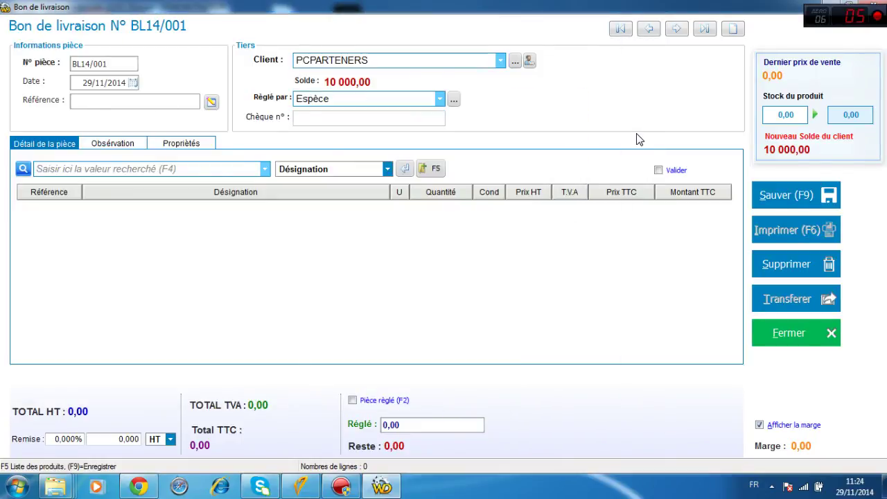
Look up ECRAN SUMSUNG 19" in the note's product search and review the search criteria, keeping Désignation.
click(82, 170)
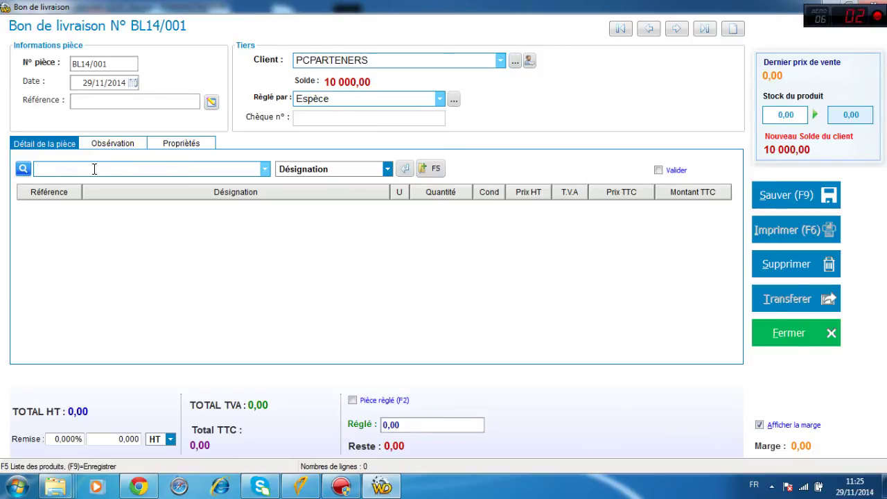
click(265, 169)
click(159, 187)
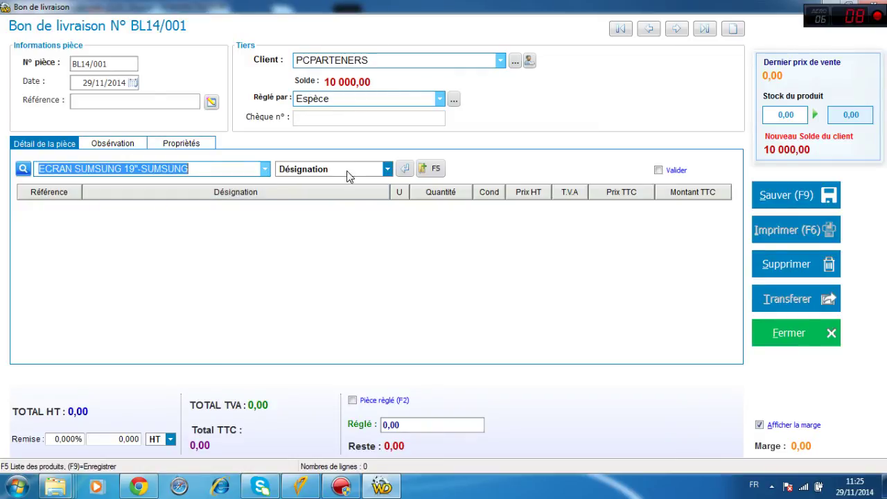
click(387, 169)
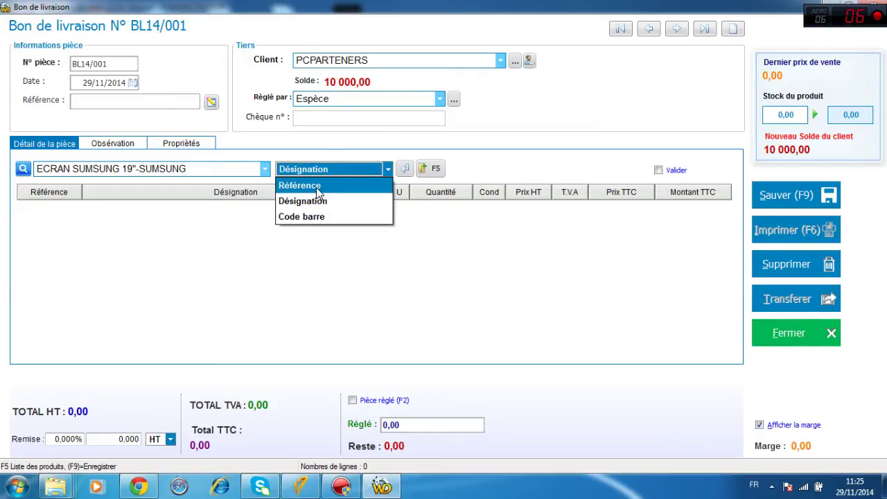
click(319, 202)
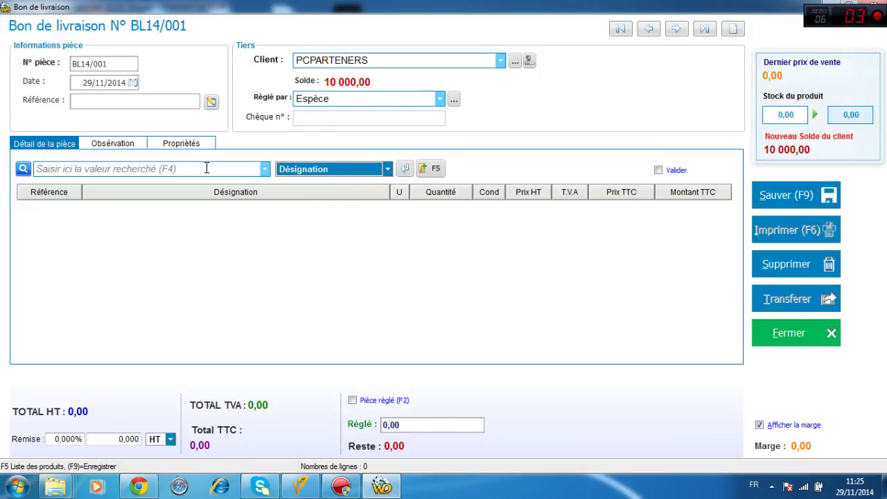
Search the delivery note's products by designation for "op" and clear the search.
click(131, 168)
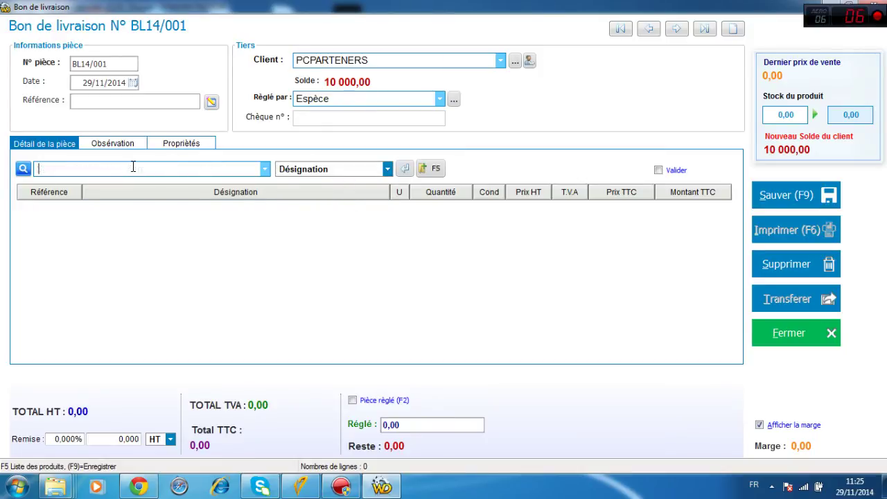
text(op)
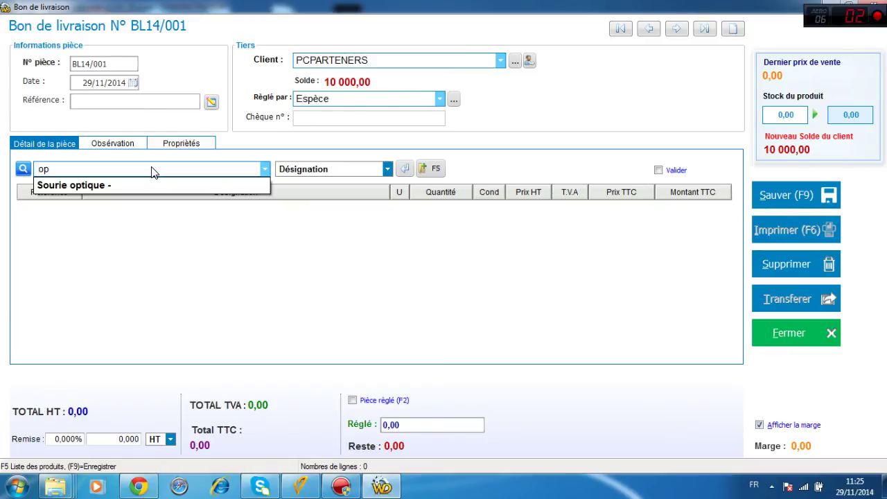
key(BackSpace)
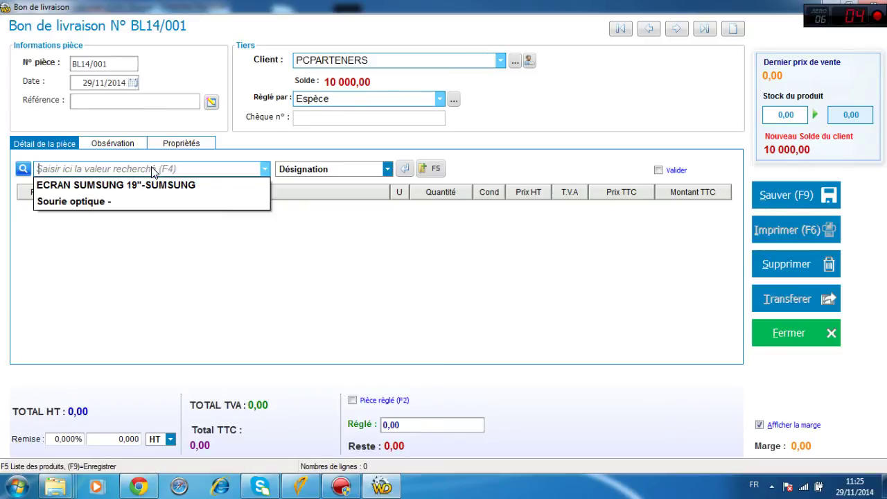
Find the product with "su" and add ECRAN SUMSUNG 19" to the delivery note with a quantity of 5.
text(su)
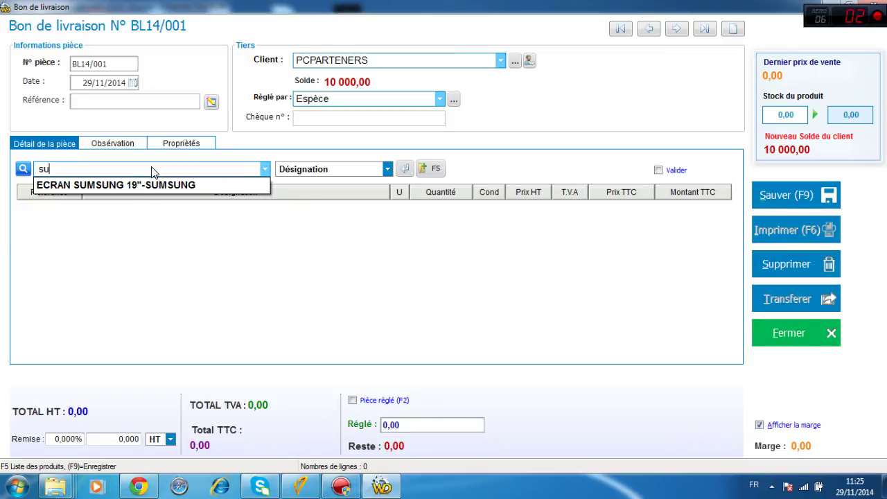
key(Down)
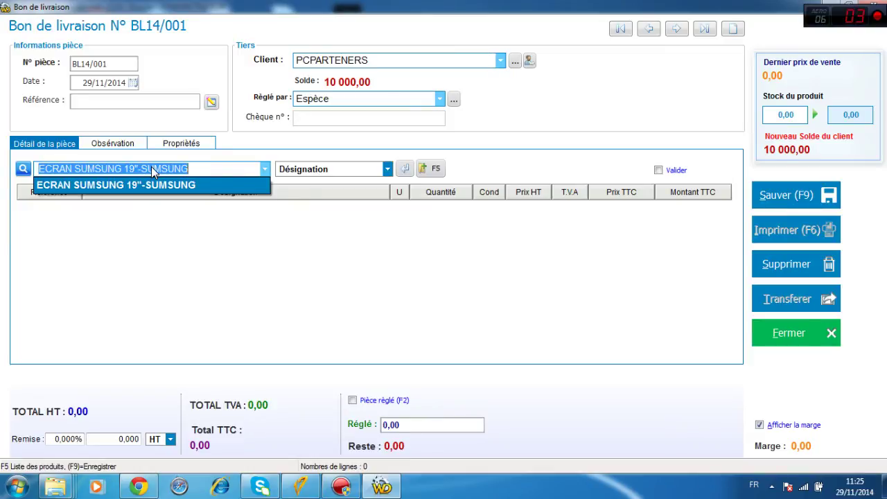
key(Return)
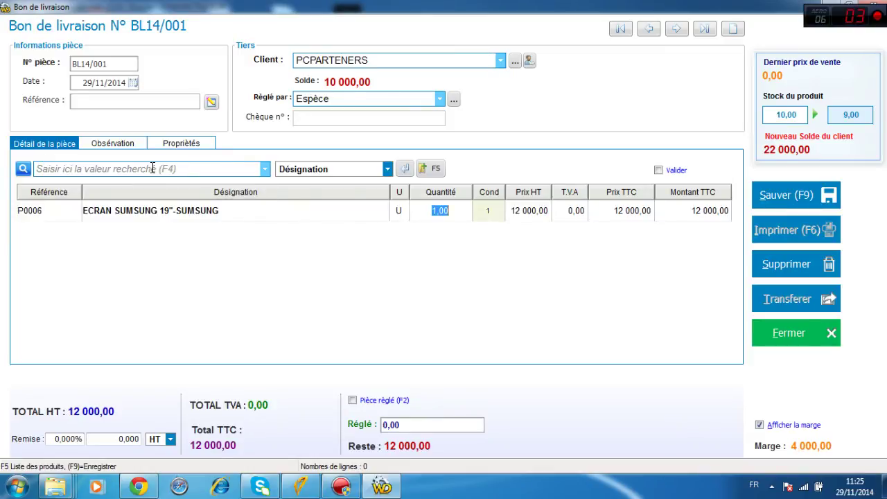
text(5)
key(Return)
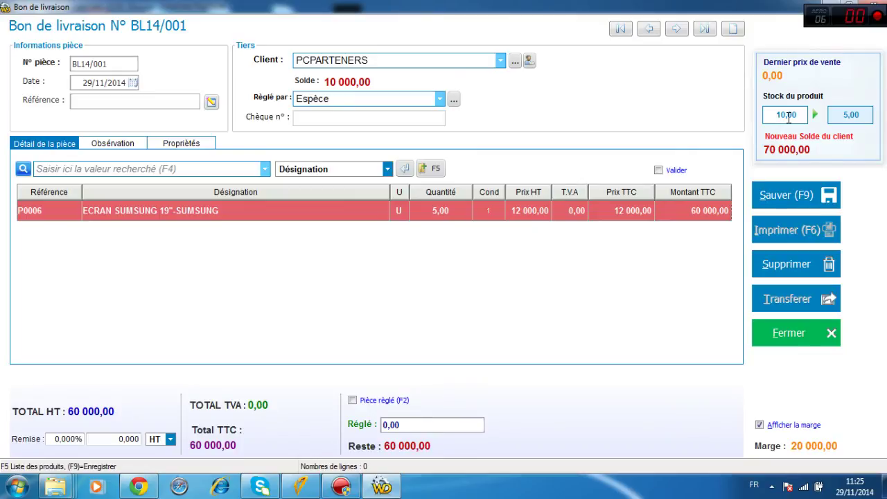
Check the product's remaining stock and try the Pièce réglé option on the delivery note.
click(856, 115)
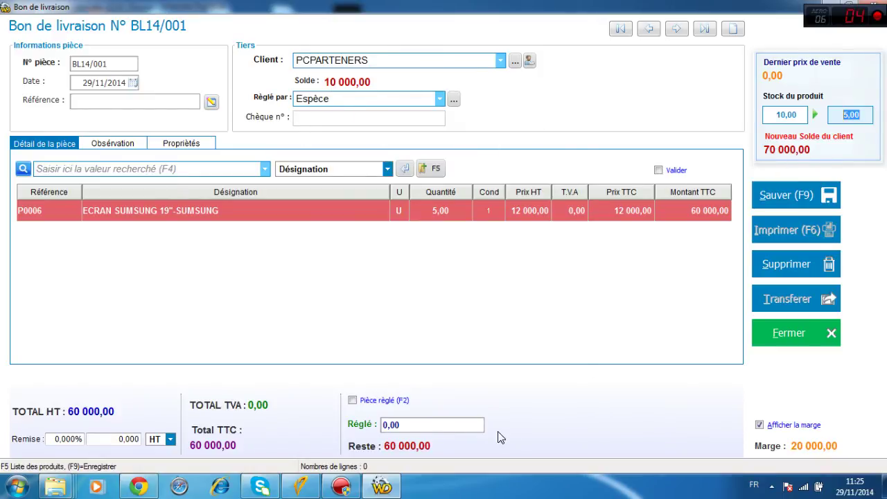
click(368, 402)
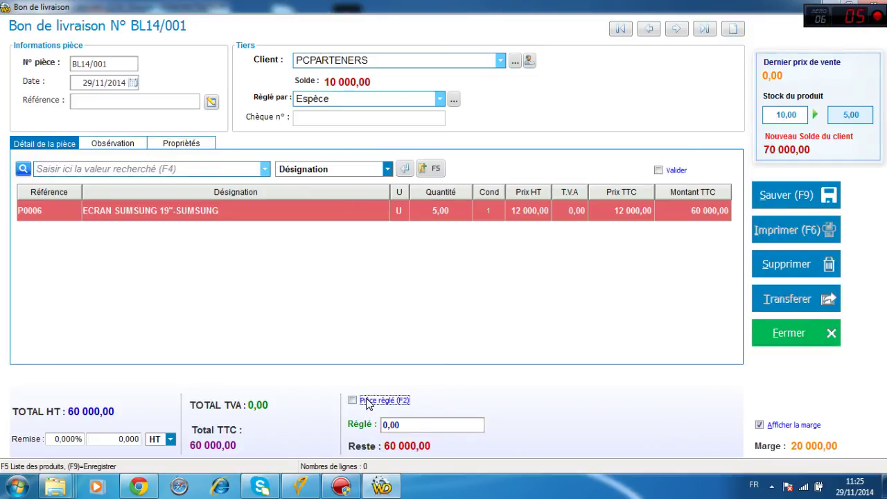
click(368, 402)
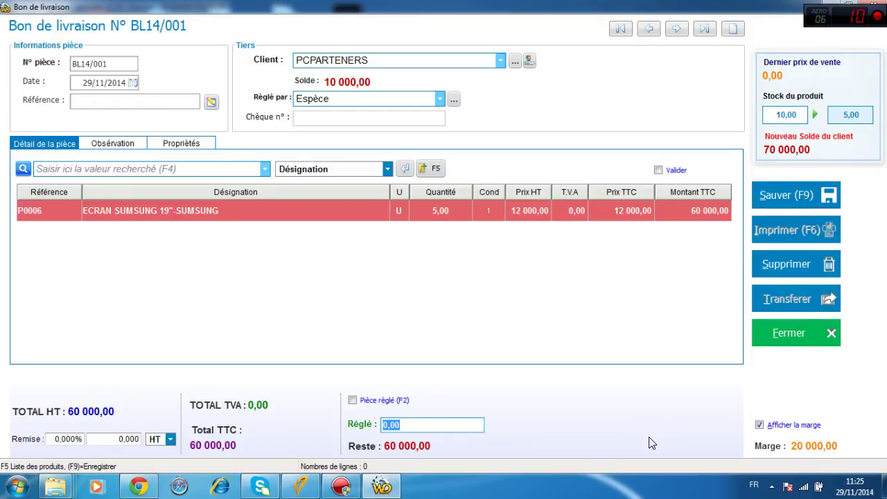
Set the delivery note's Réglé amount to 20 000,00 and save the note.
text(20000)
click(798, 196)
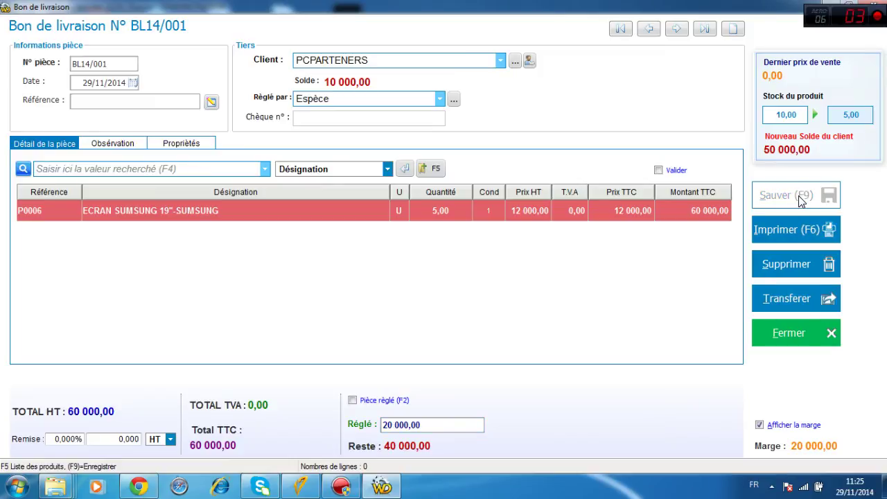
Preview the delivery note on screen with the Bon de caisse petit format model, and close the preview and the note.
click(788, 231)
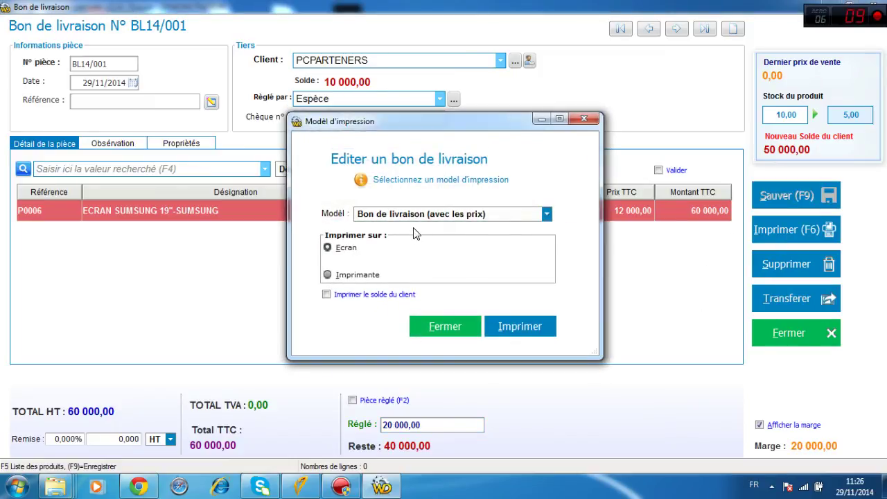
click(424, 216)
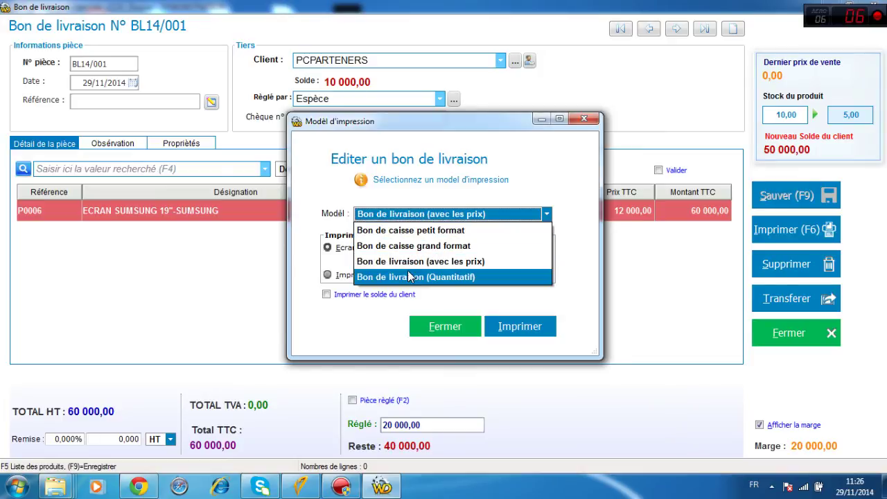
click(448, 231)
click(508, 324)
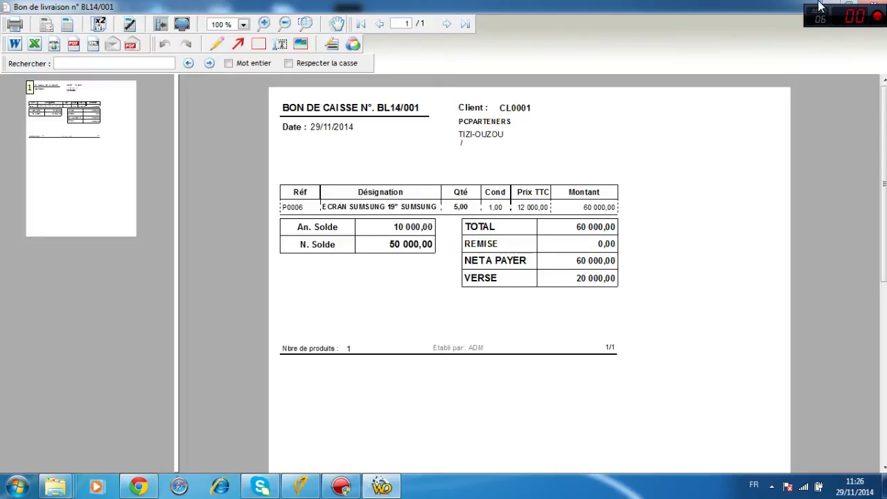
click(879, 6)
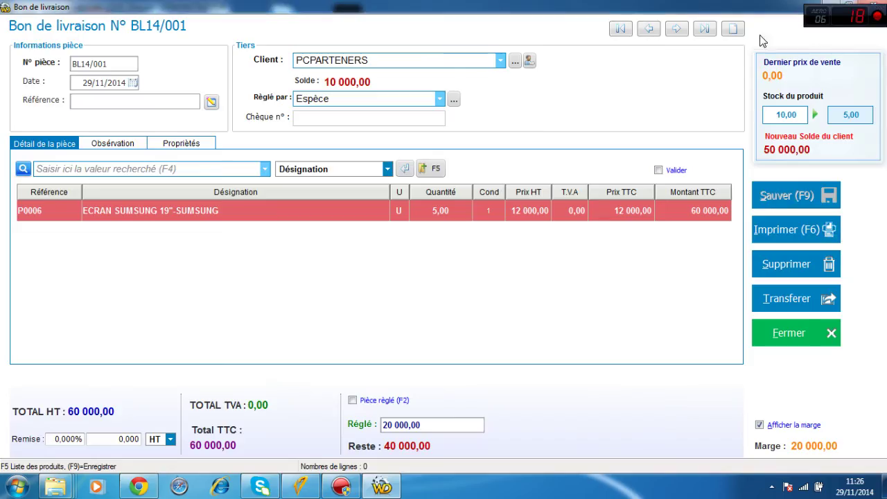
click(788, 334)
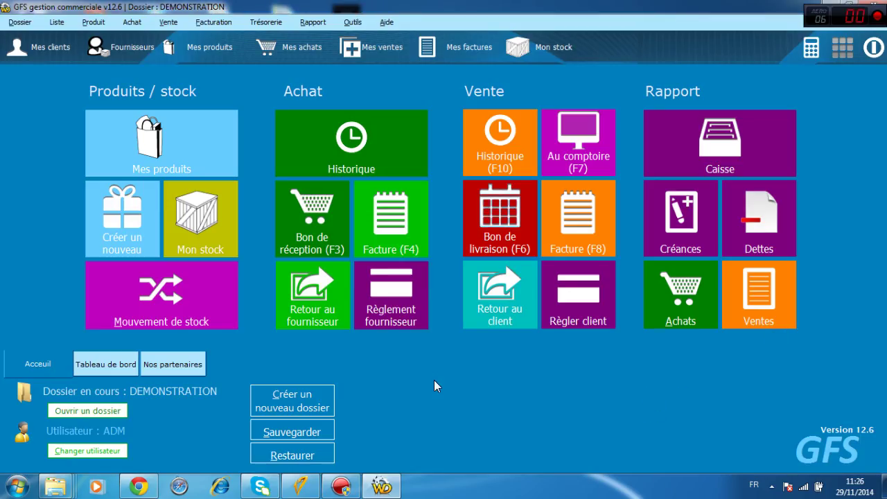
Filter the sales history to the client PCPARTENERS for the period Mois en cours.
click(495, 141)
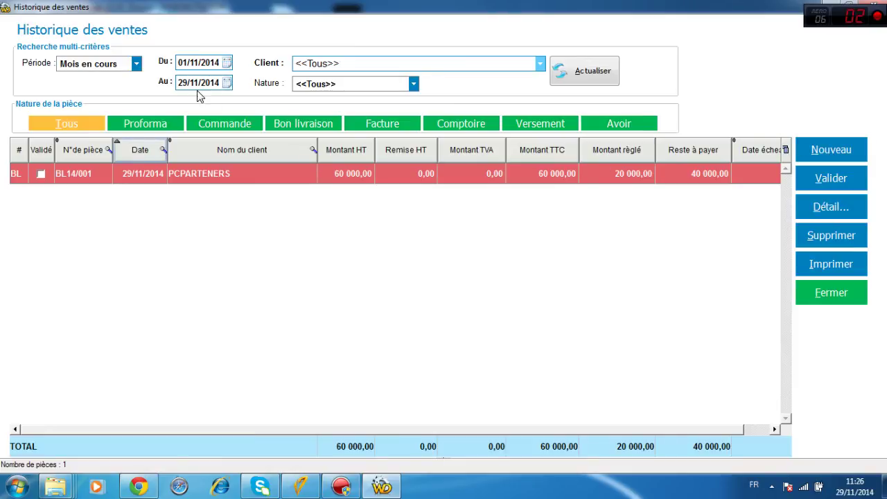
click(137, 64)
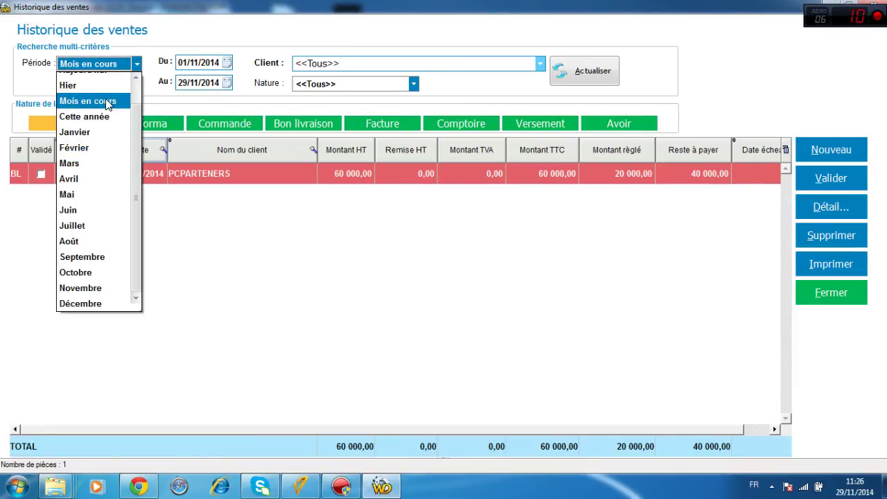
click(107, 102)
click(133, 64)
click(98, 104)
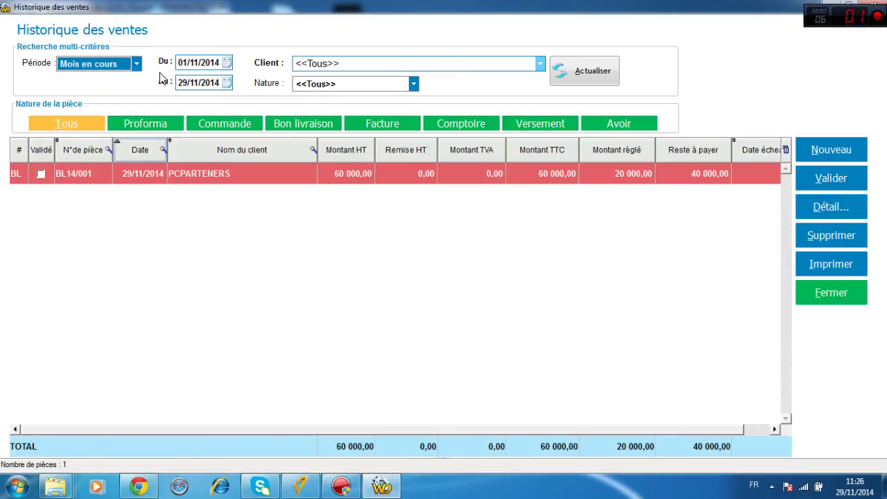
click(542, 63)
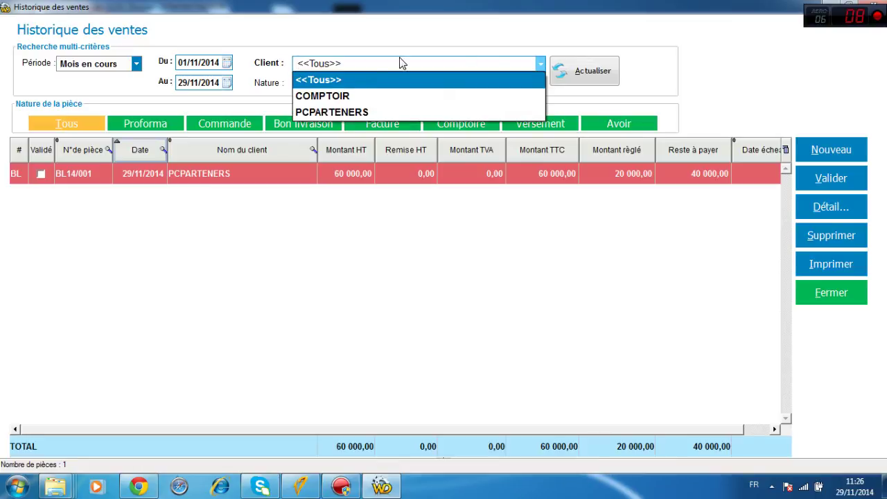
click(345, 112)
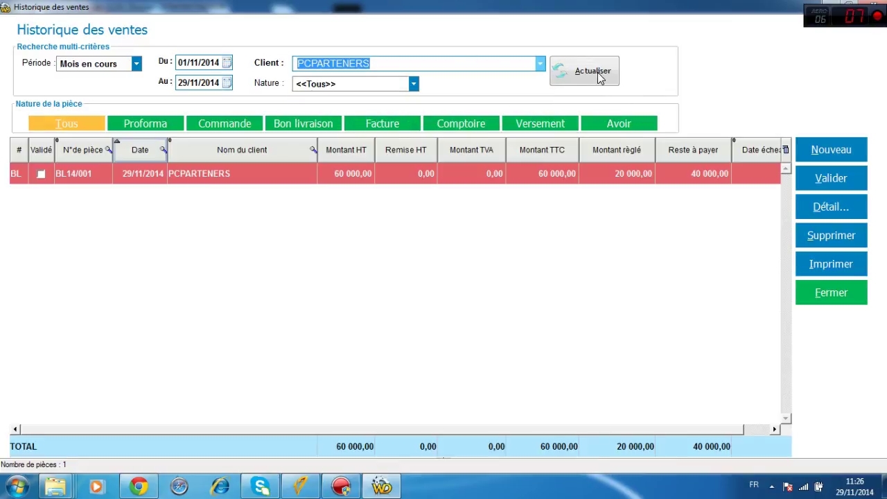
click(598, 75)
Narrow the sales history to Bon livraison, review the details of note BL14/001, and close the history.
click(150, 127)
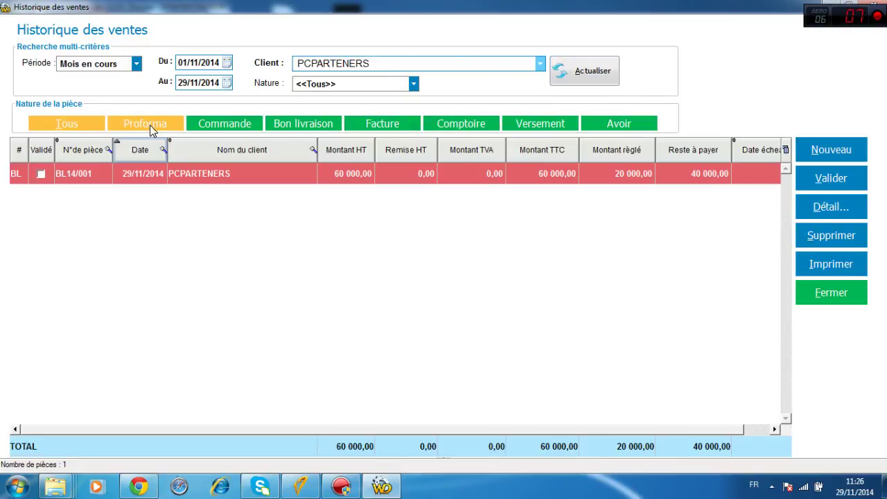
click(231, 127)
click(298, 126)
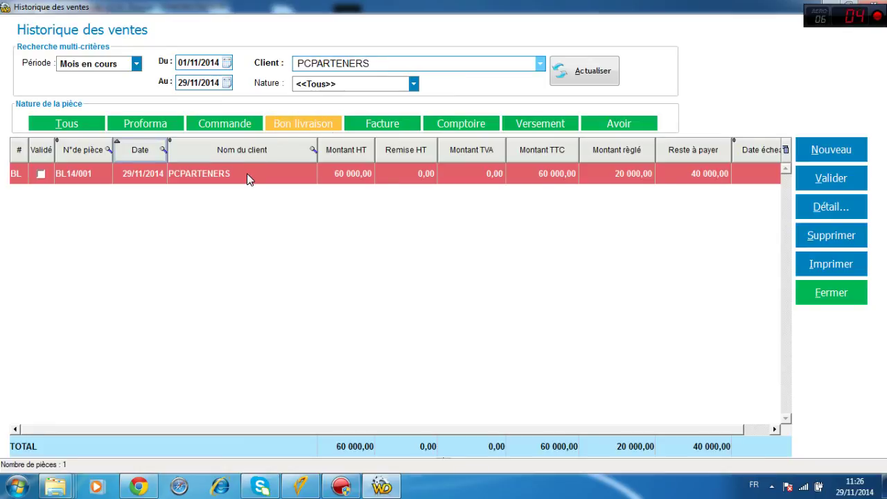
click(829, 210)
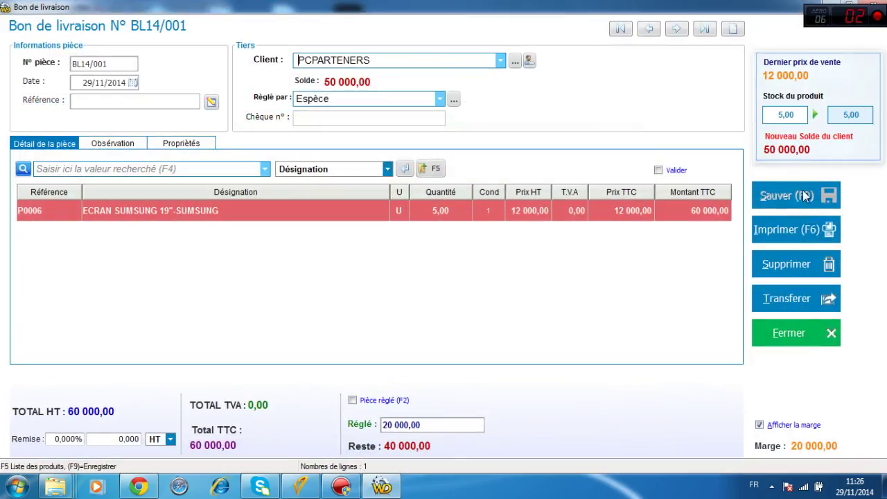
click(761, 337)
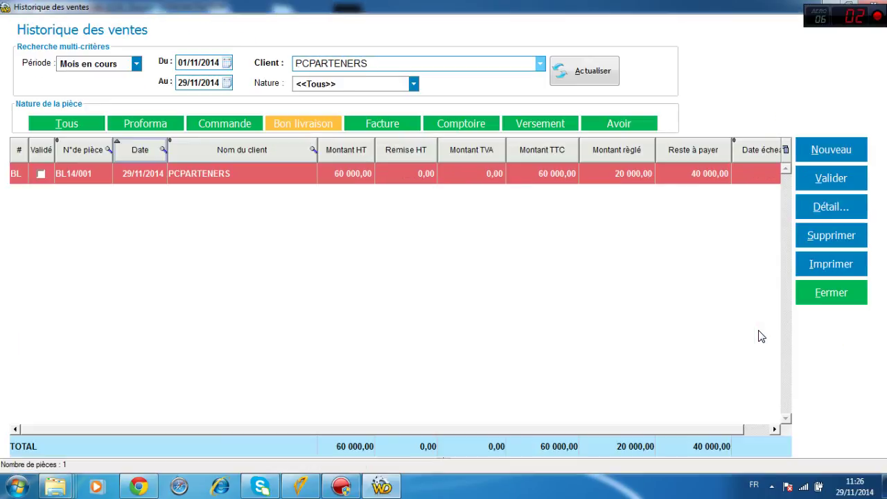
click(821, 292)
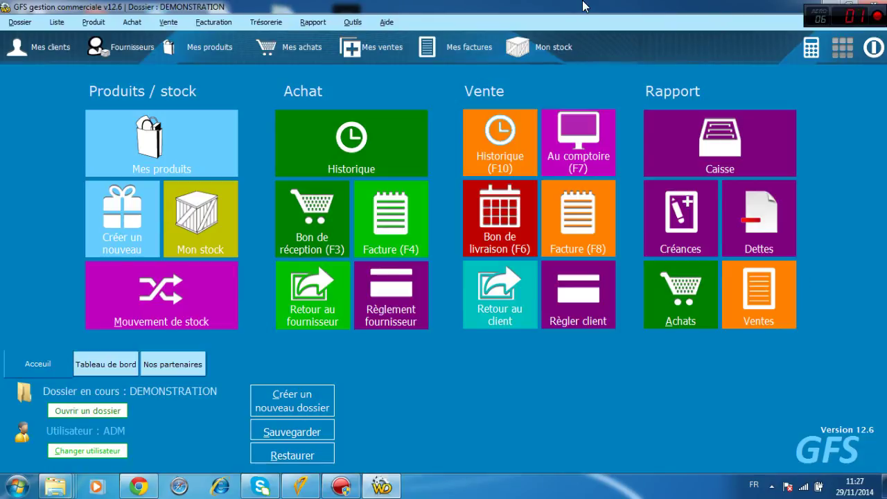
Check PCPARTENERS' balance in the Créances report and close the report.
click(312, 23)
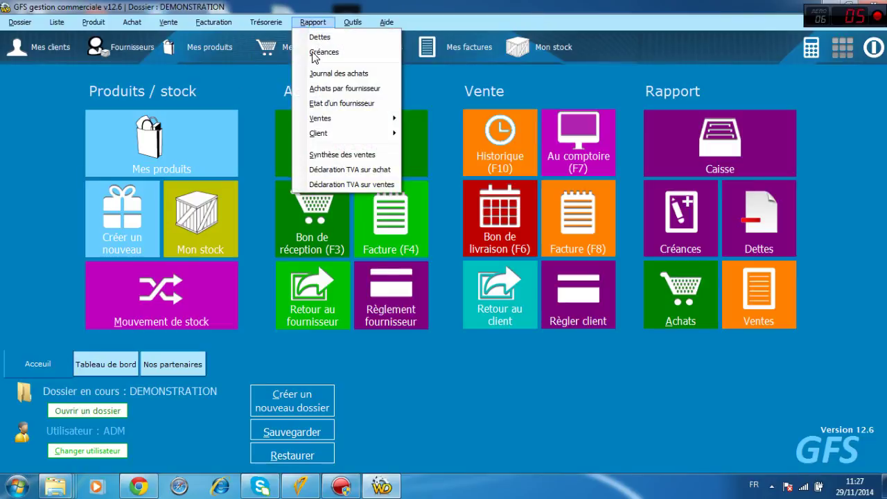
click(348, 54)
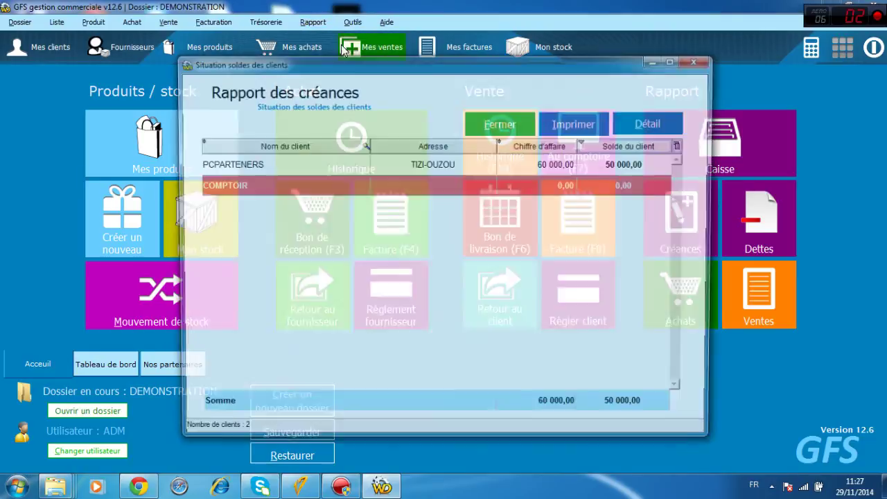
click(278, 164)
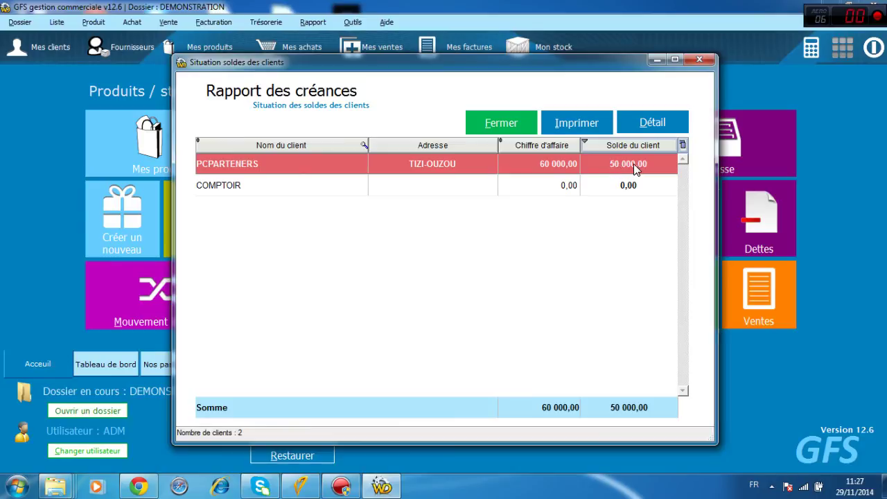
click(702, 60)
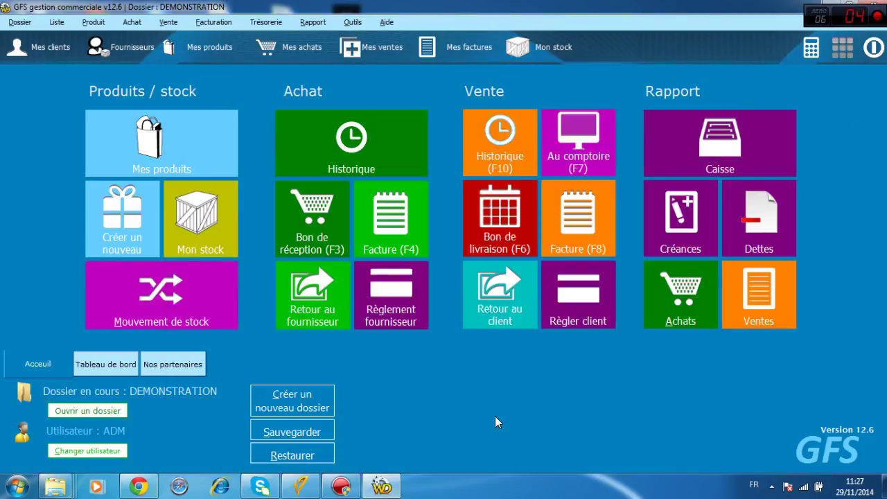